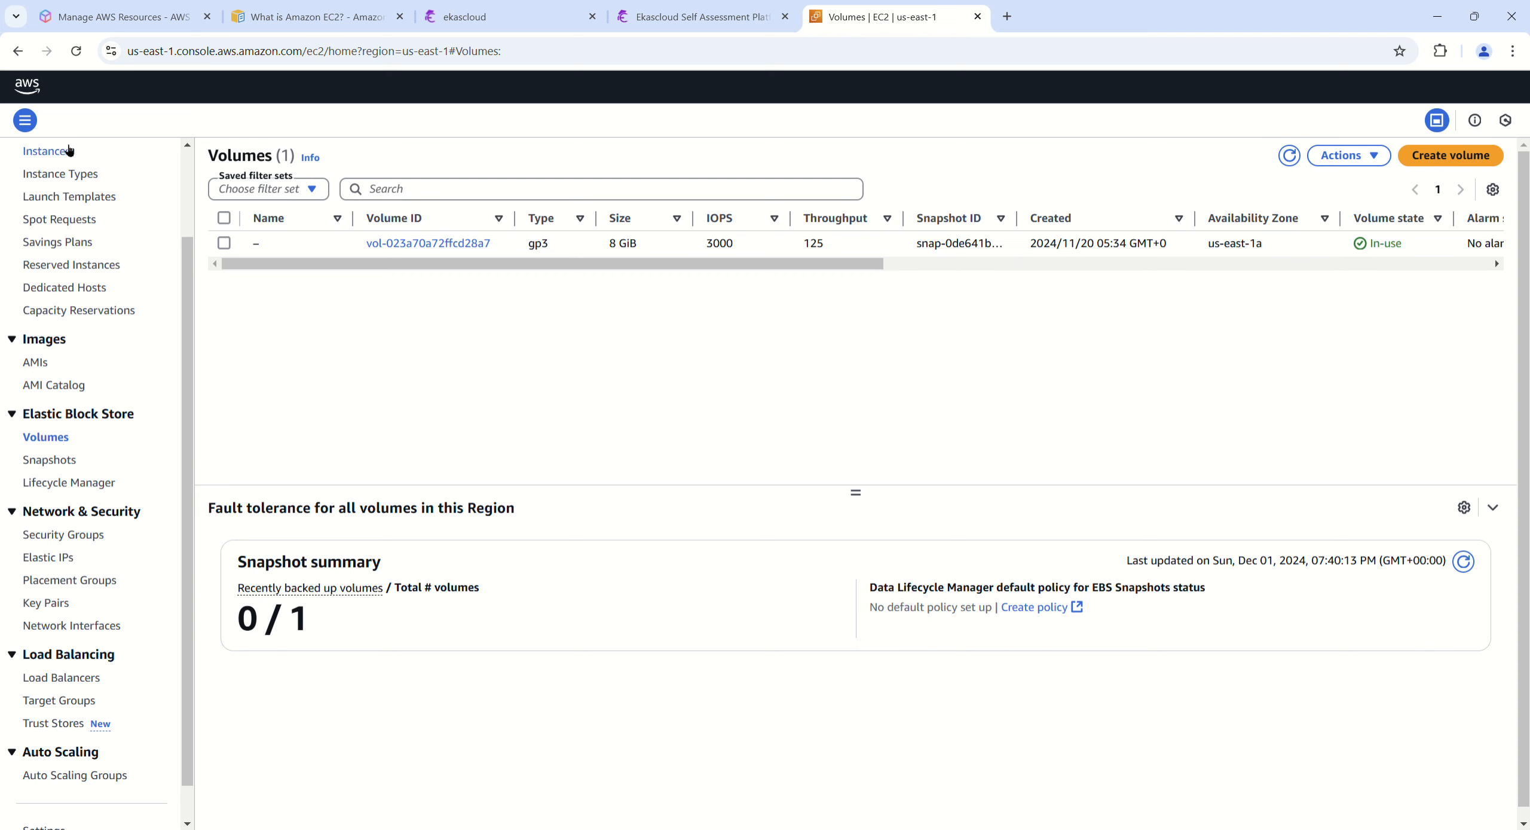
# Step: Start launching a new EC2 instance and name it win1
pyautogui.click(48, 151)
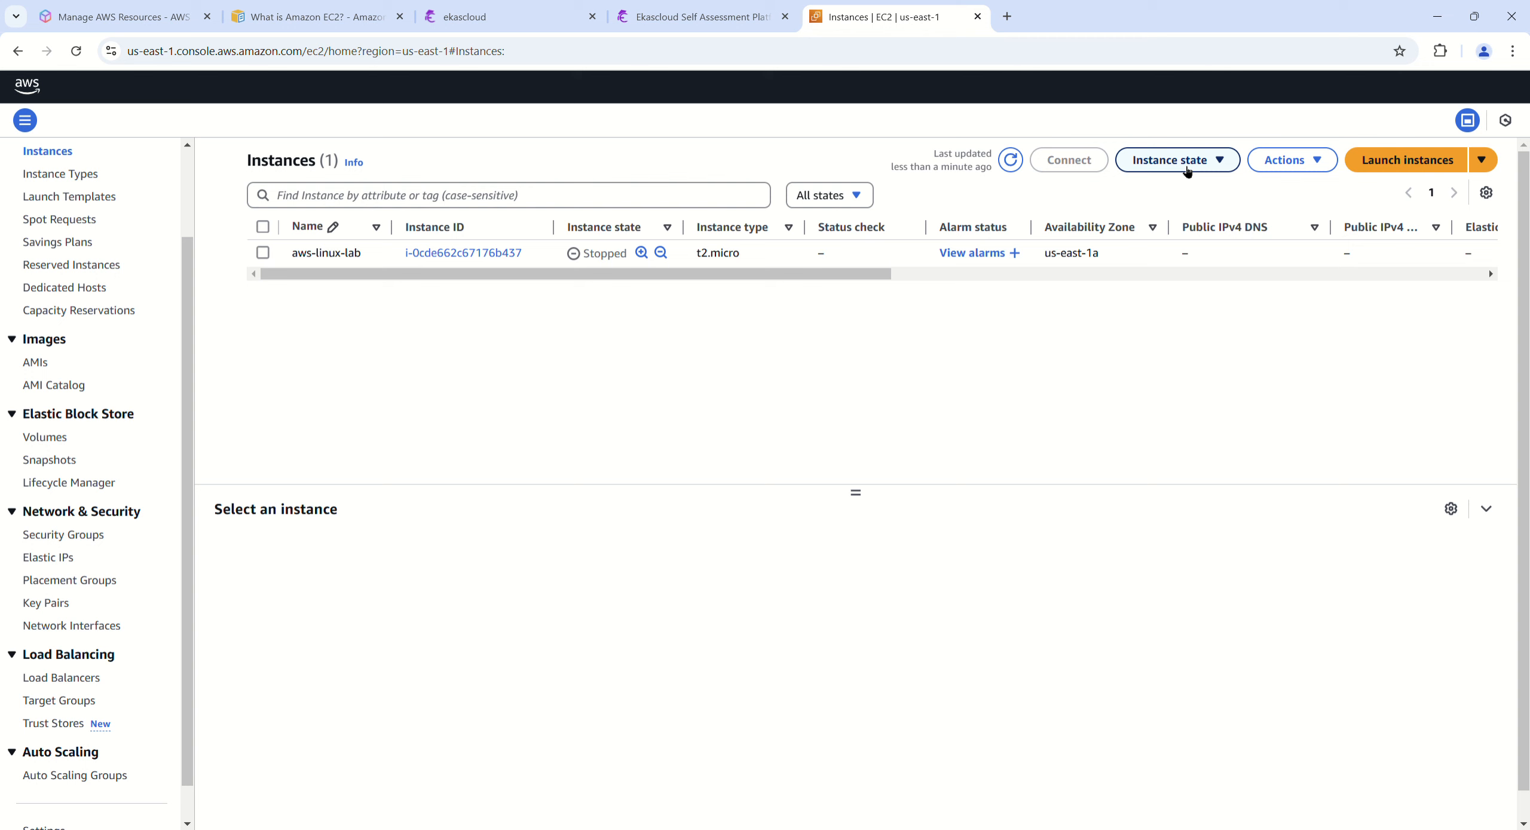
pyautogui.click(1402, 162)
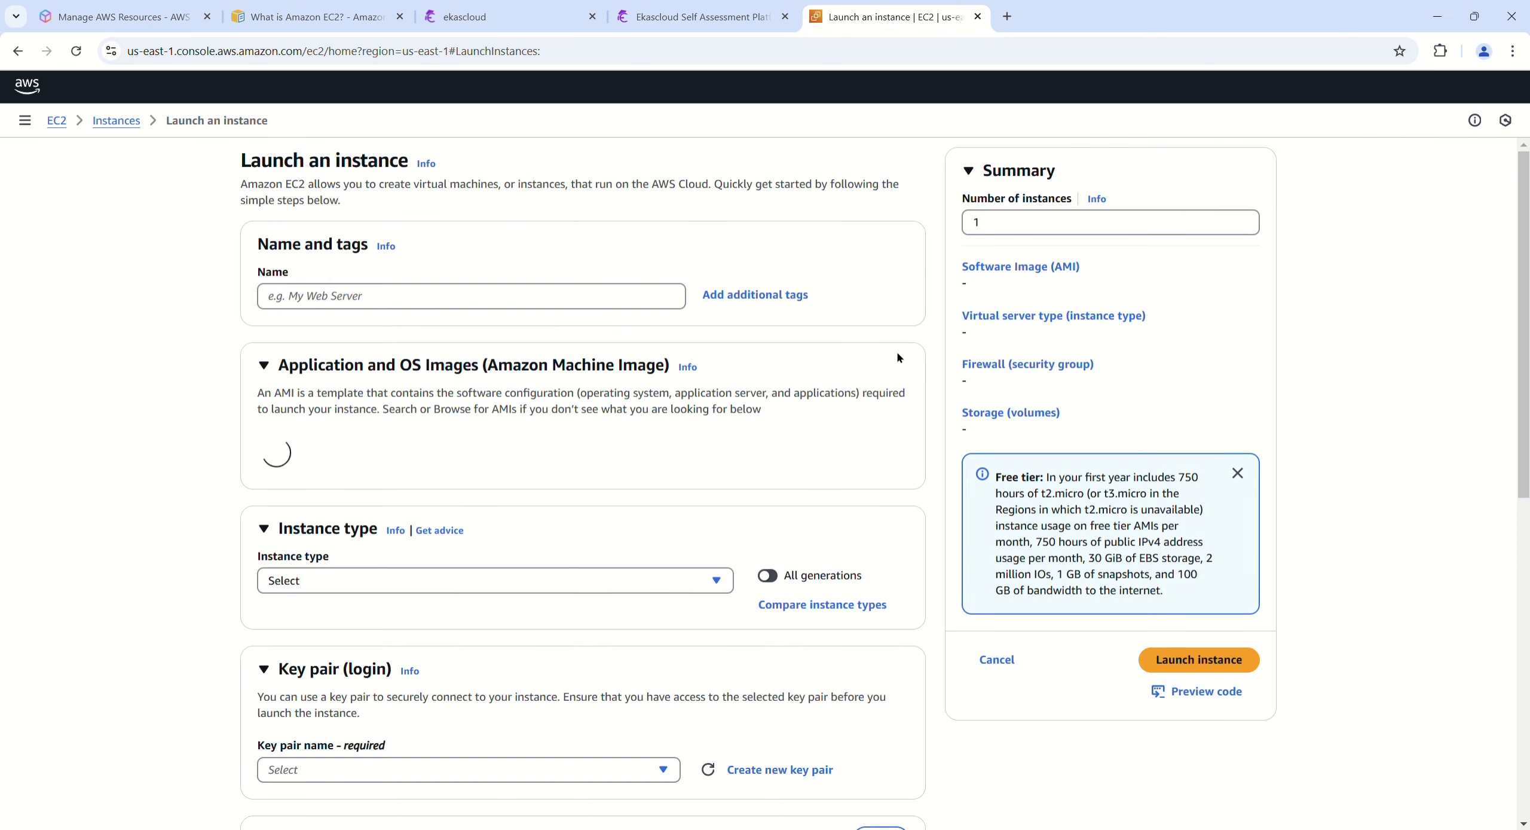
pyautogui.write('win1')
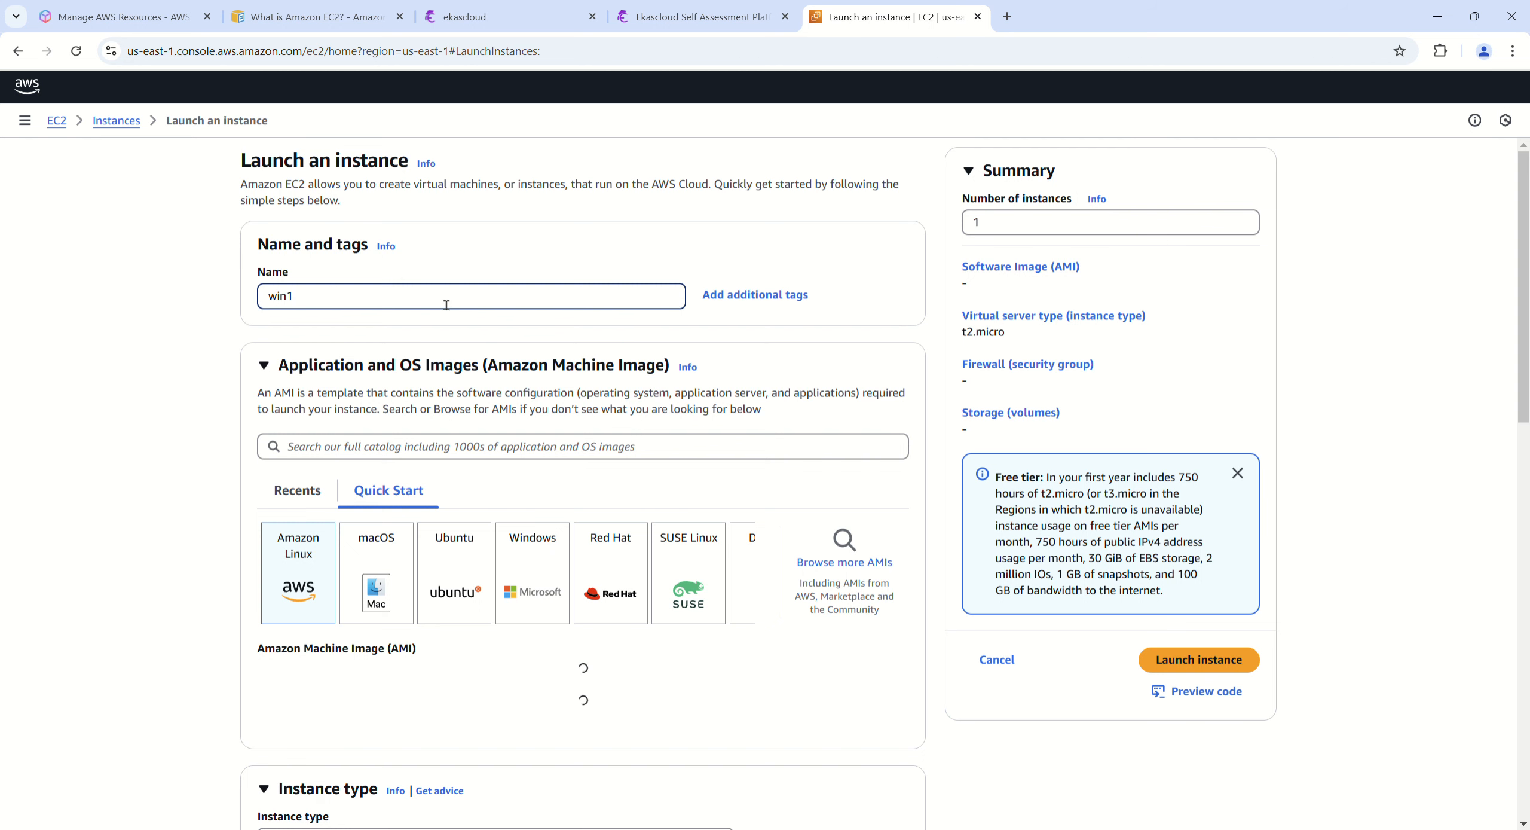
# Step: Choose the Windows quick-start image Microsoft Windows Server 2022 Base as the instance's AMI
pyautogui.click(559, 601)
pyautogui.scroll(-3, 189, 621)
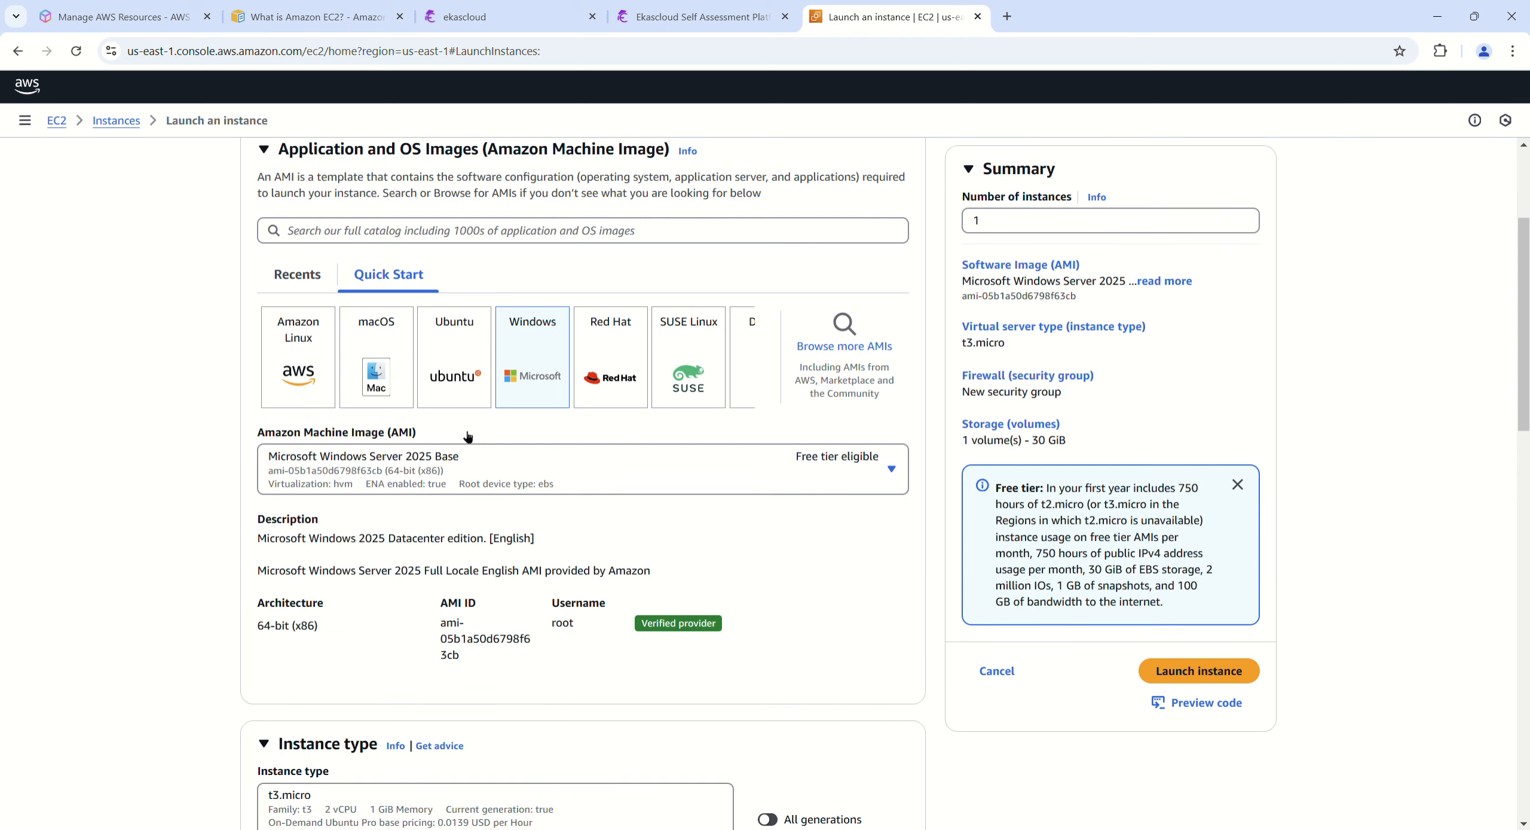
pyautogui.scroll(-2, 466, 493)
pyautogui.click(546, 361)
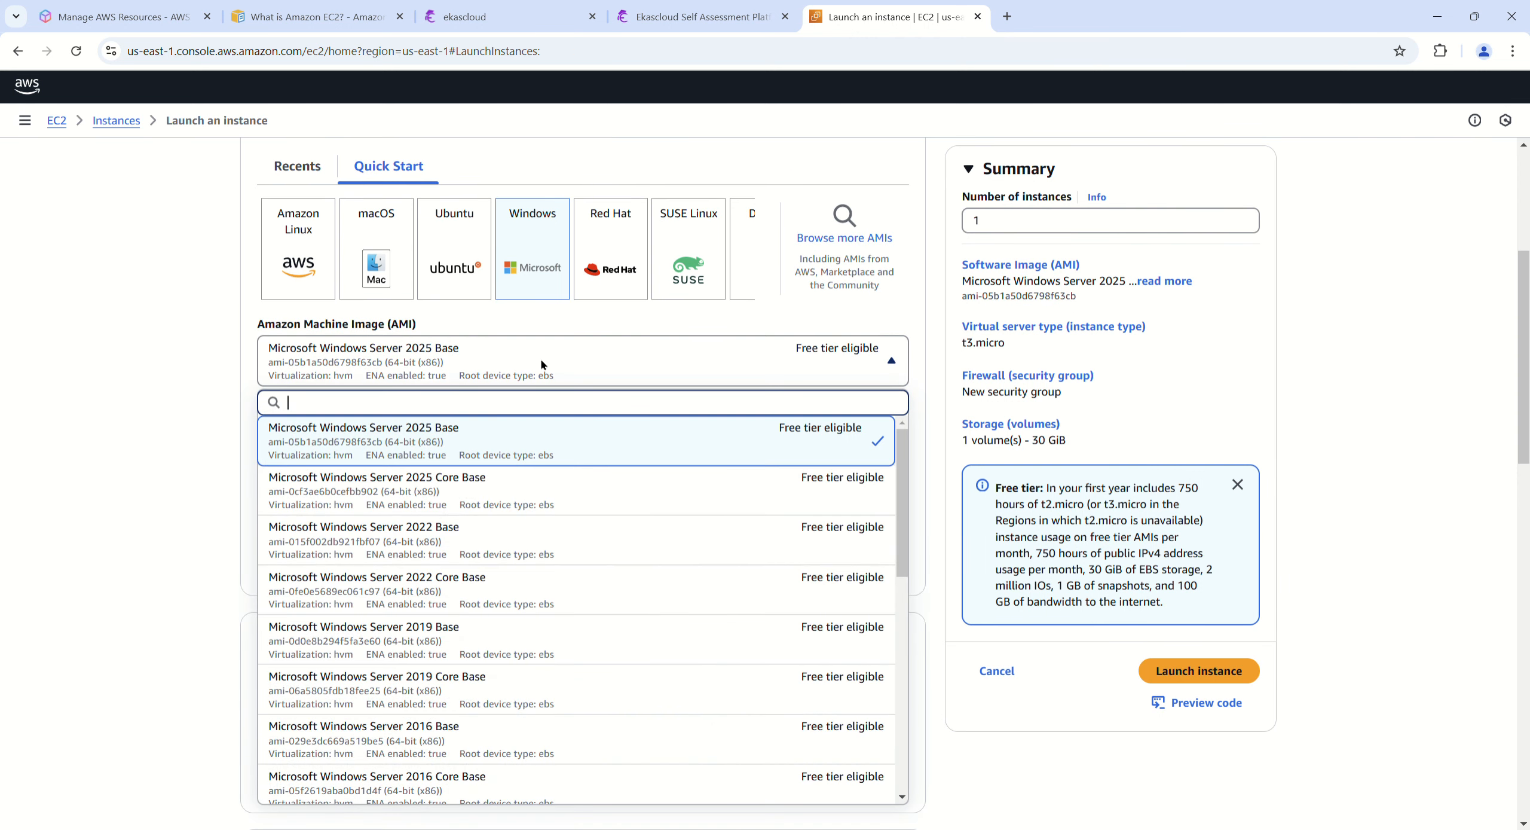
pyautogui.click(448, 544)
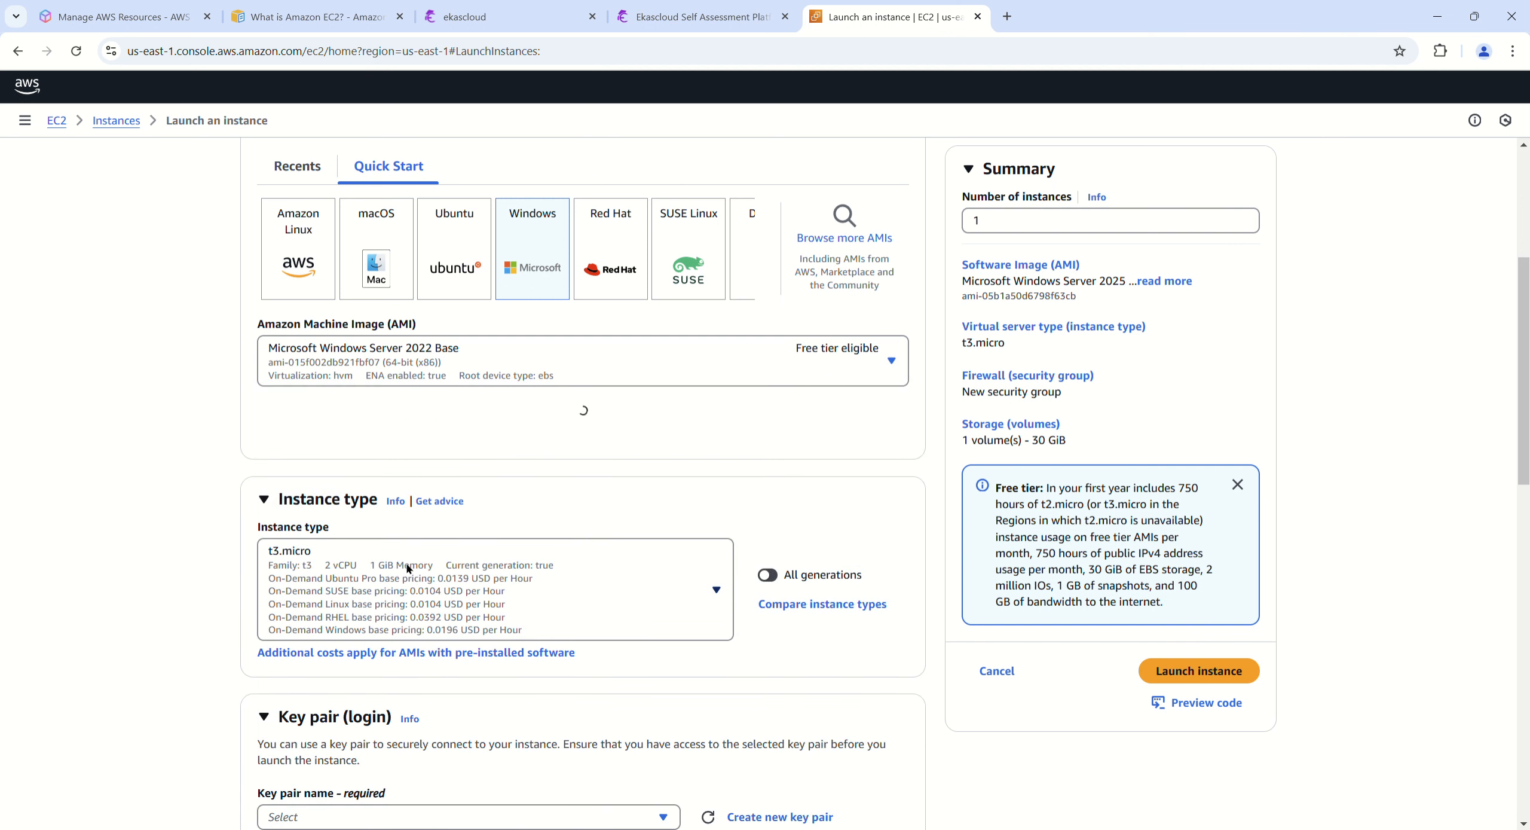
# Step: Assign the existing key pair aws-dms-ekascloud-nv for login to the instance
pyautogui.scroll(-2, 154, 621)
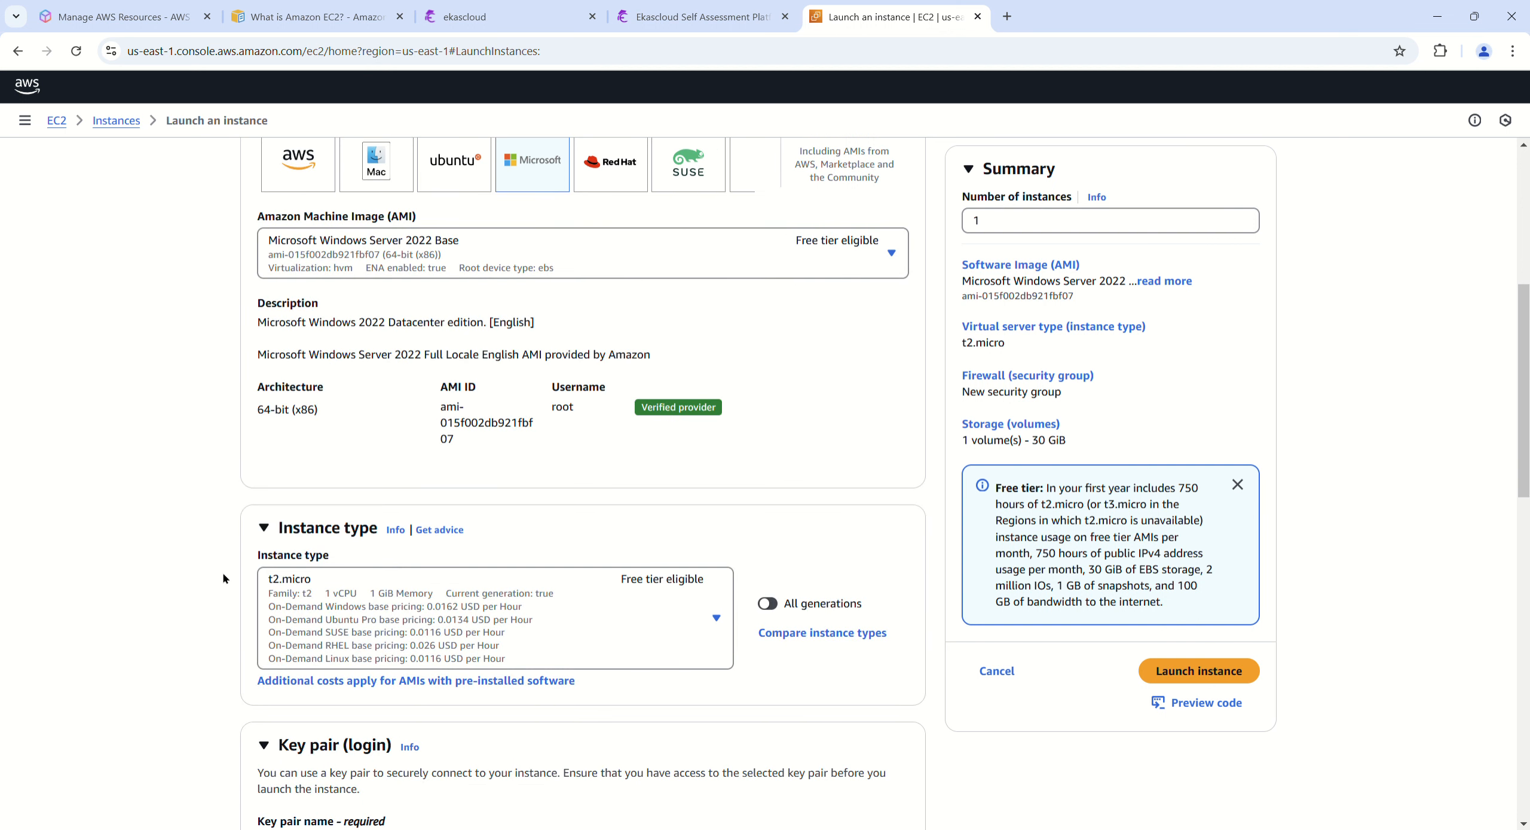
pyautogui.scroll(-3, 171, 593)
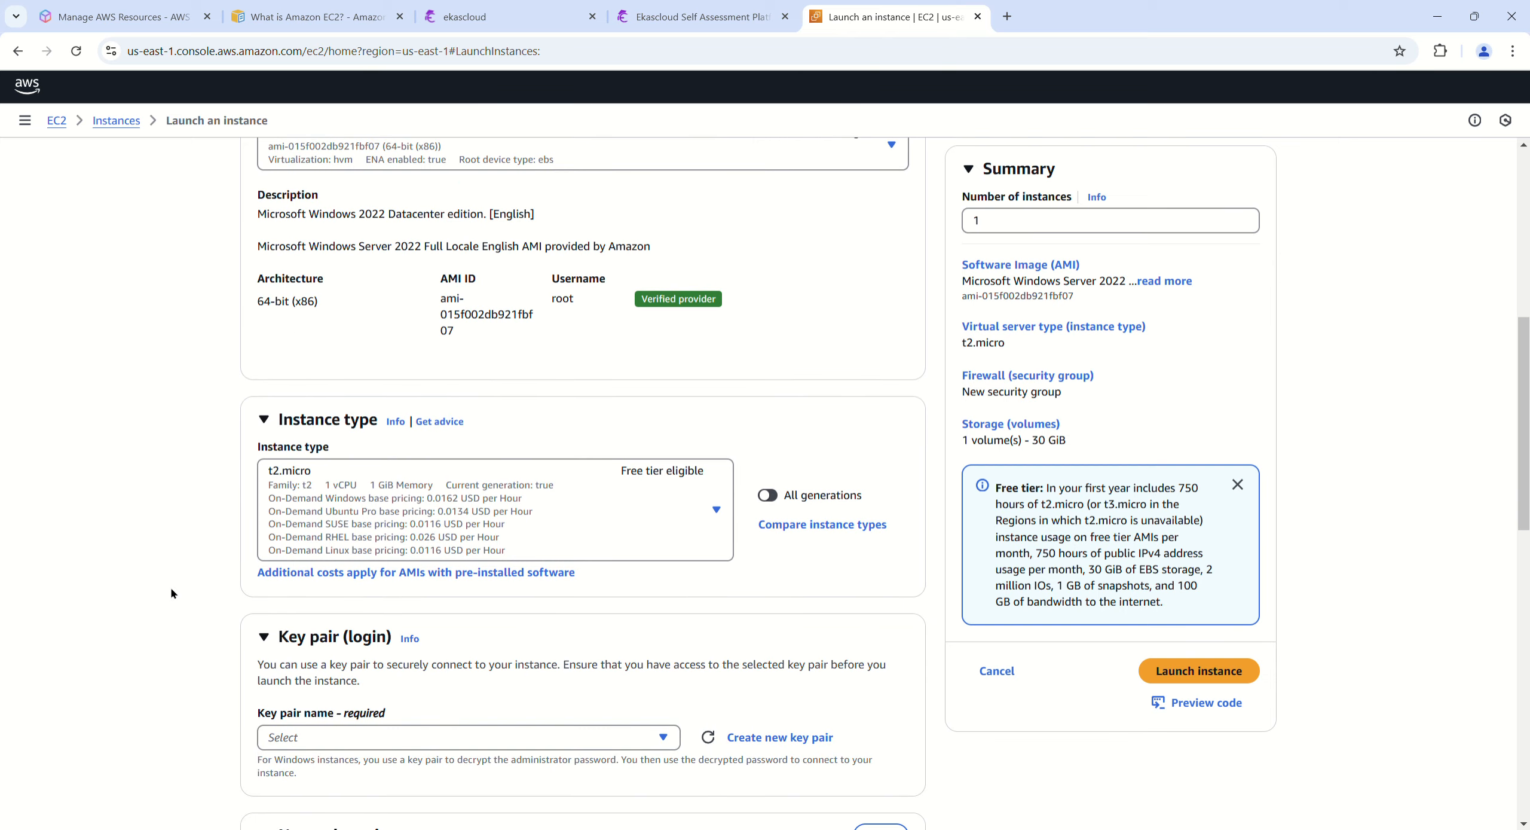
pyautogui.scroll(-2, 171, 593)
pyautogui.click(520, 517)
pyautogui.click(345, 612)
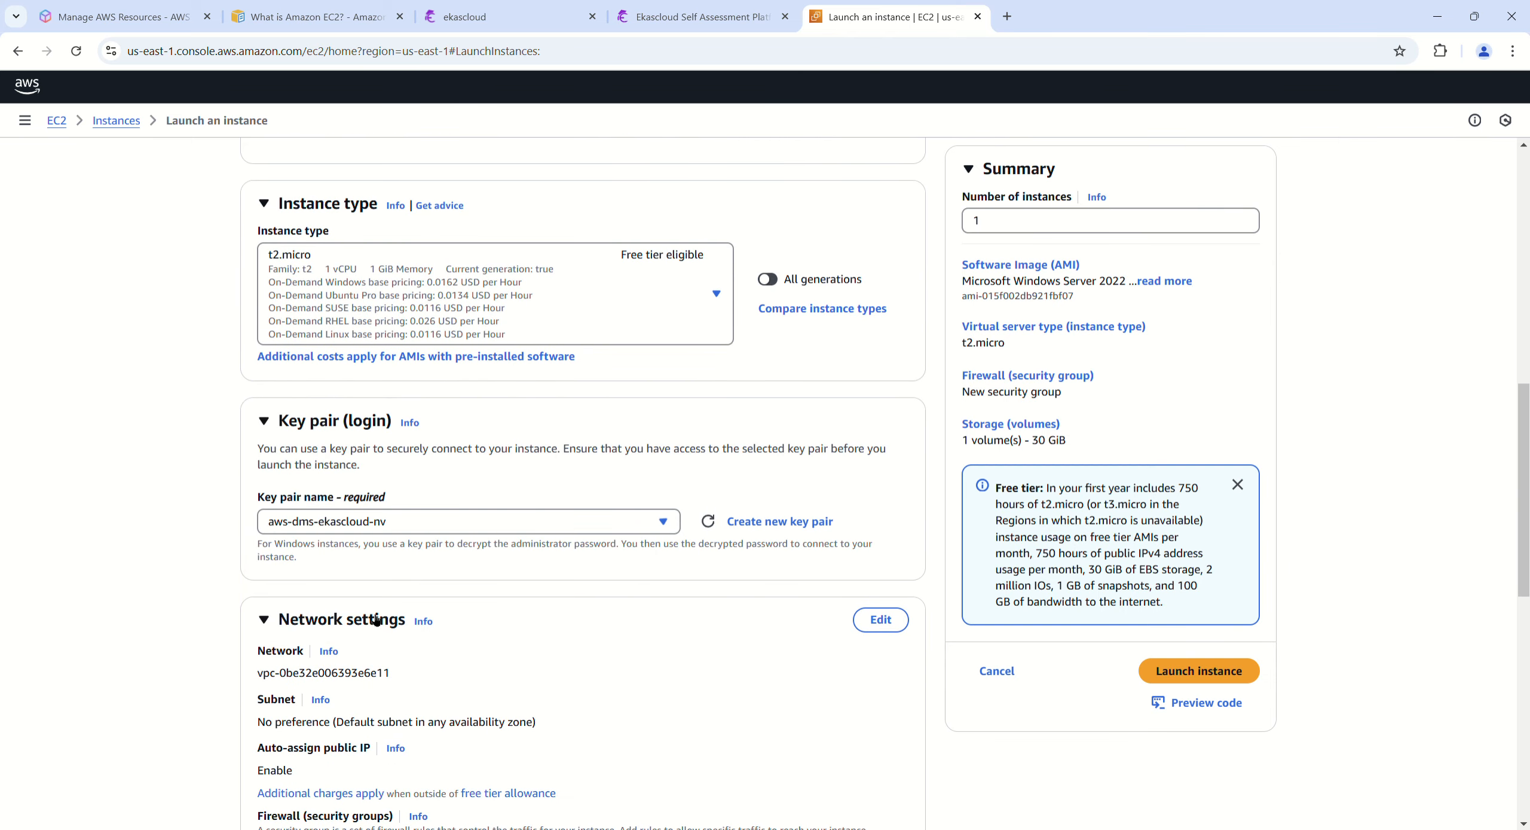
# Step: Use an existing security group for the firewall and select aws-dms-ekascloud-nv
pyautogui.scroll(-3, 242, 617)
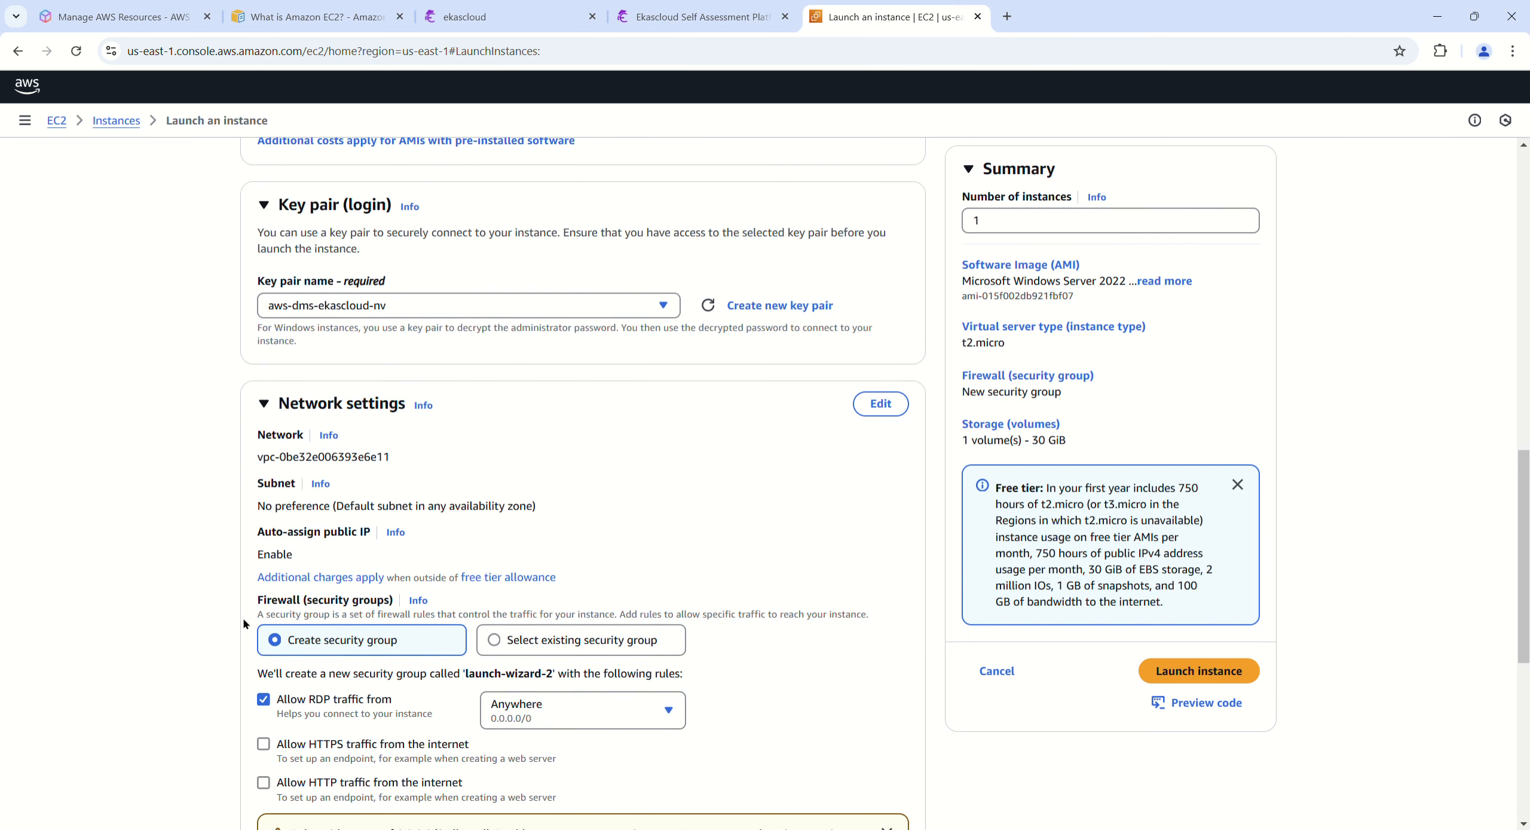
pyautogui.click(520, 652)
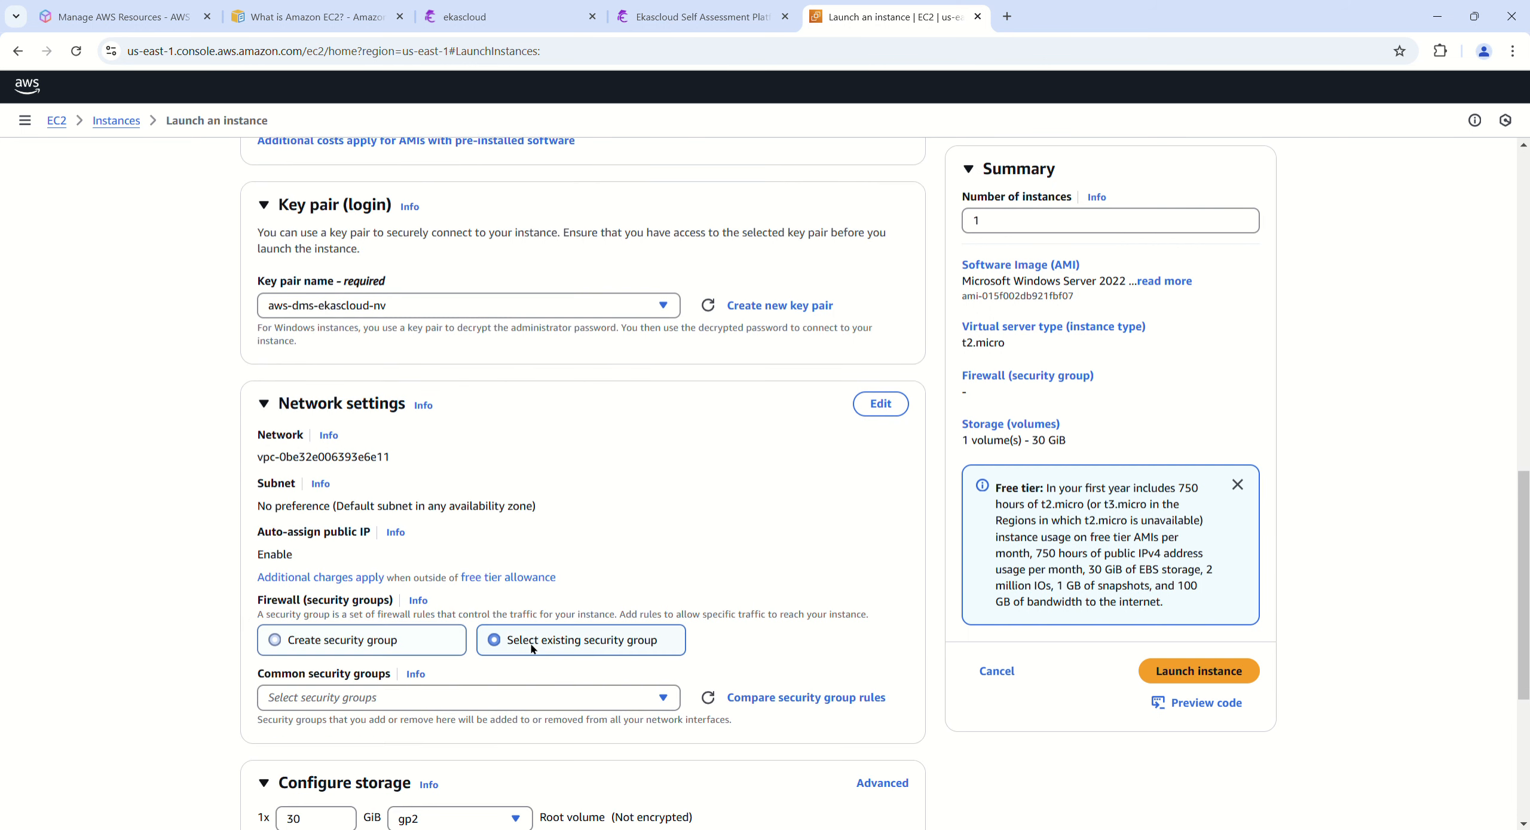
pyautogui.scroll(-2, 658, 616)
pyautogui.click(636, 589)
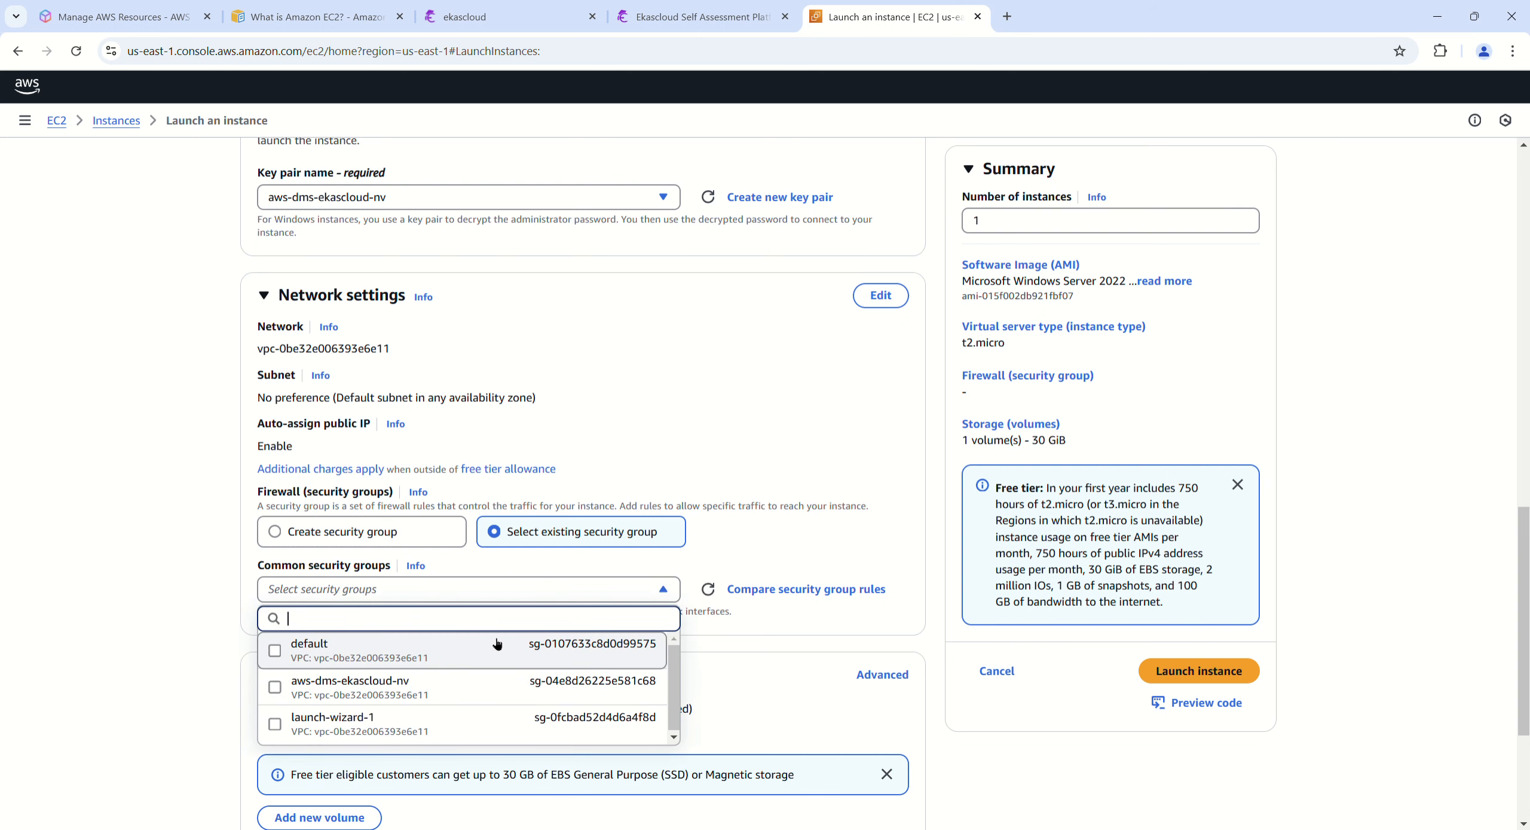
pyautogui.click(395, 683)
# Step: Try General purpose SSD (gp3) as the root volume type and return it to General purpose SSD (gp2)
pyautogui.scroll(-3, 184, 738)
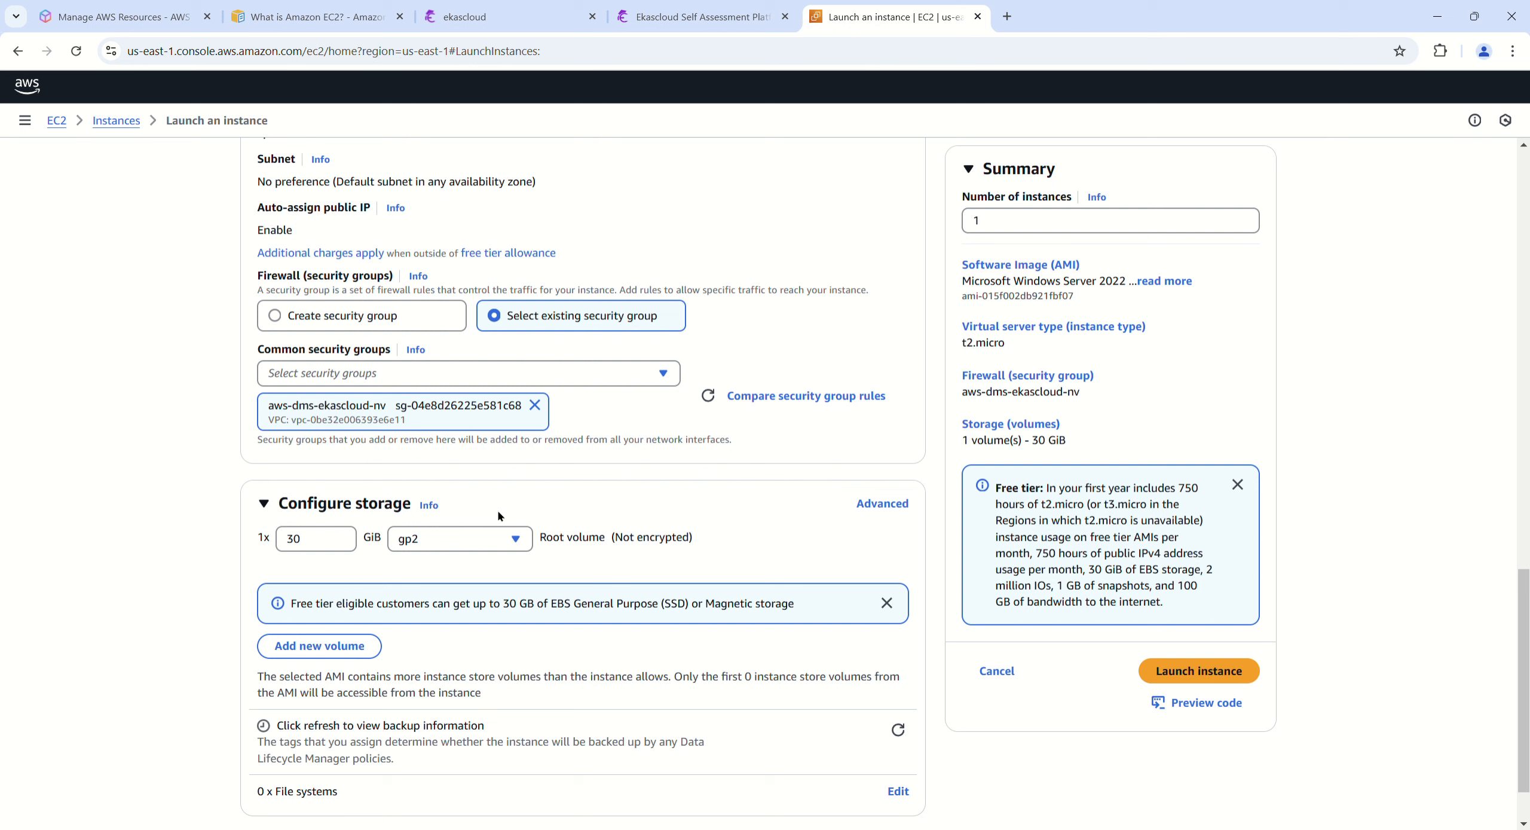
pyautogui.click(408, 540)
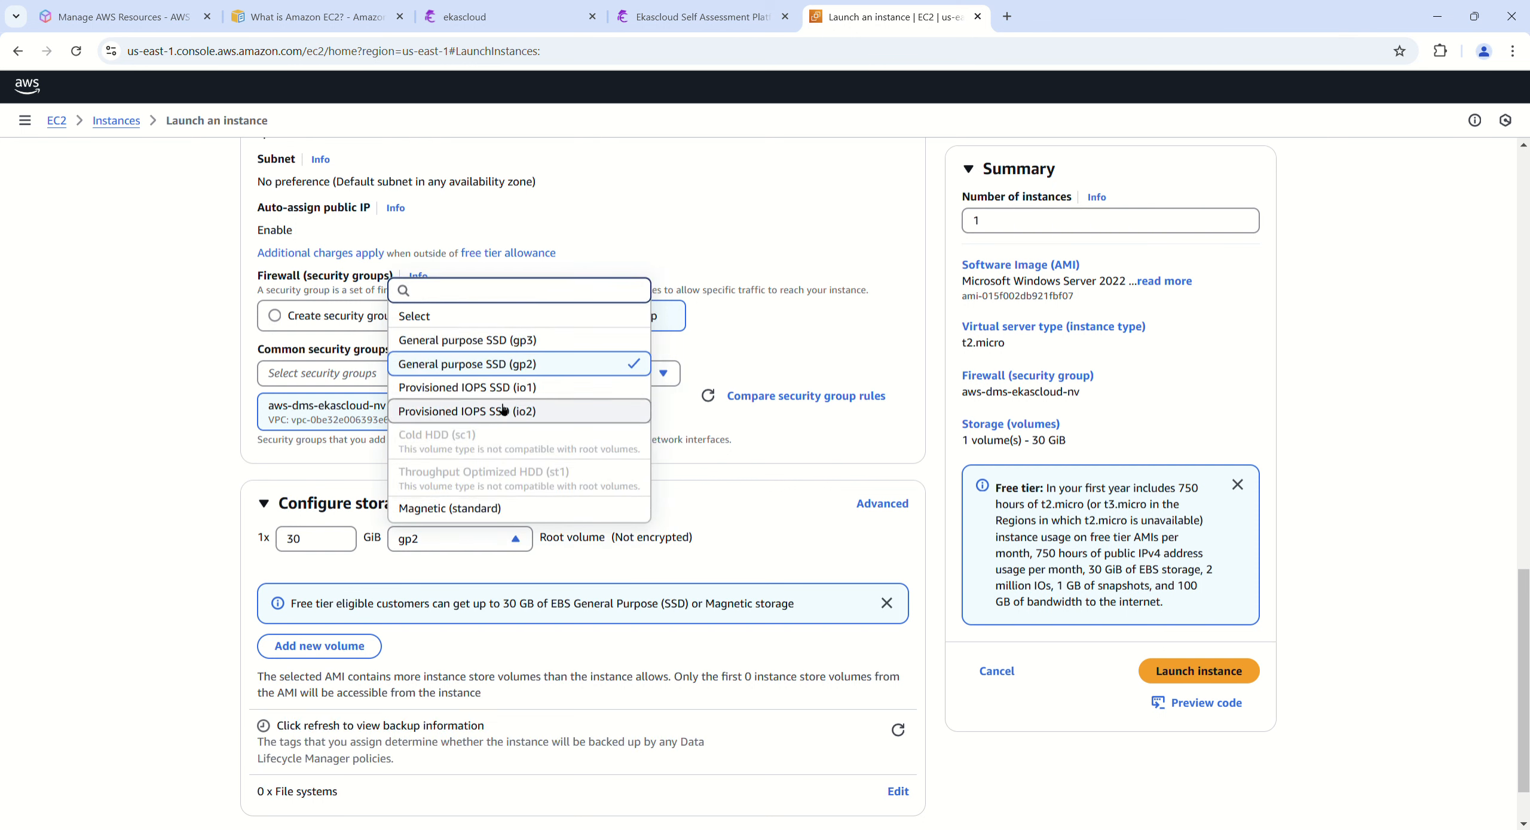
pyautogui.click(524, 340)
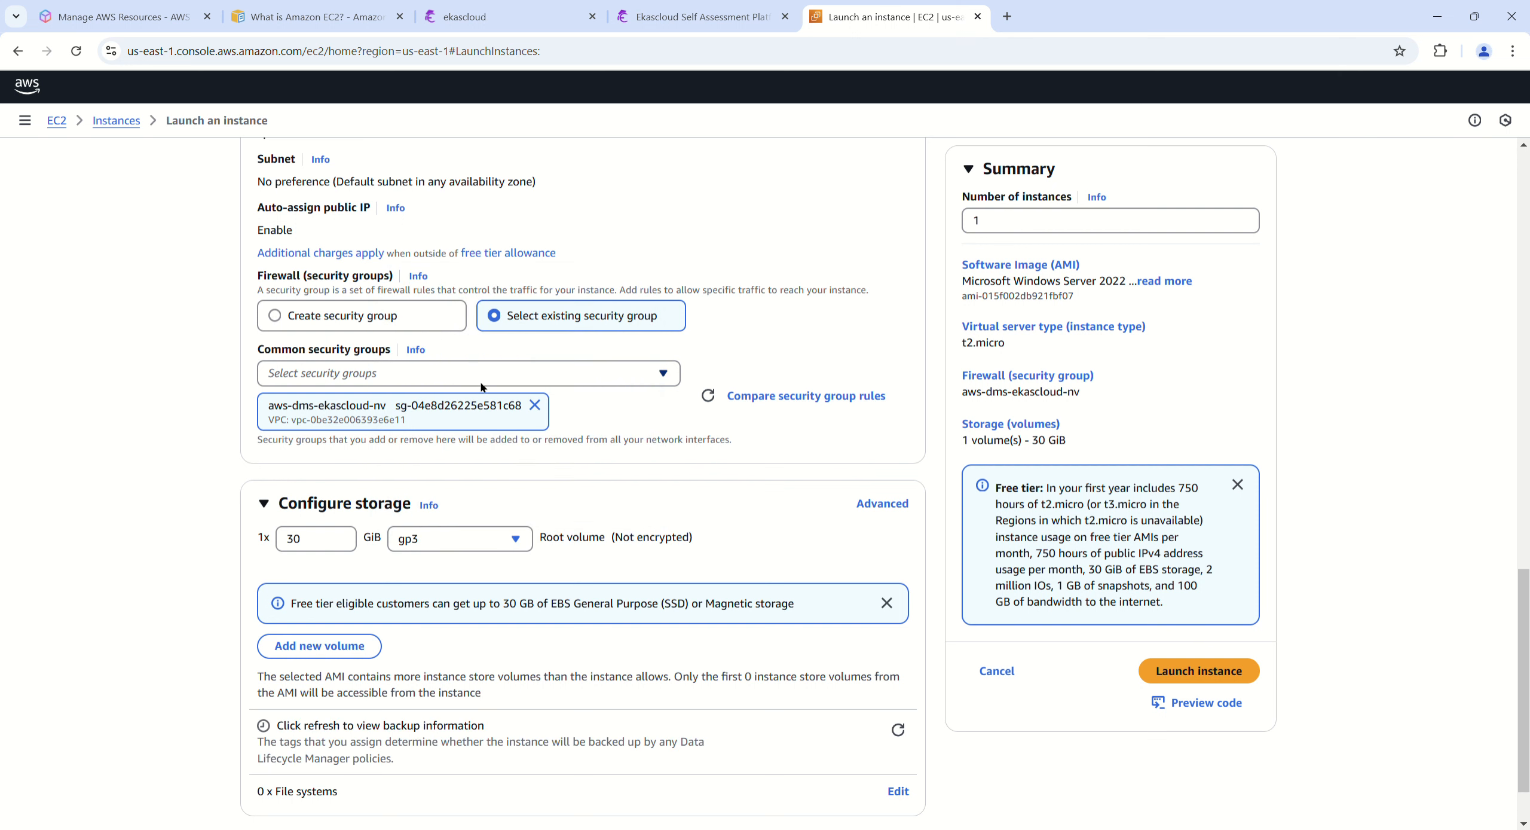
pyautogui.click(482, 541)
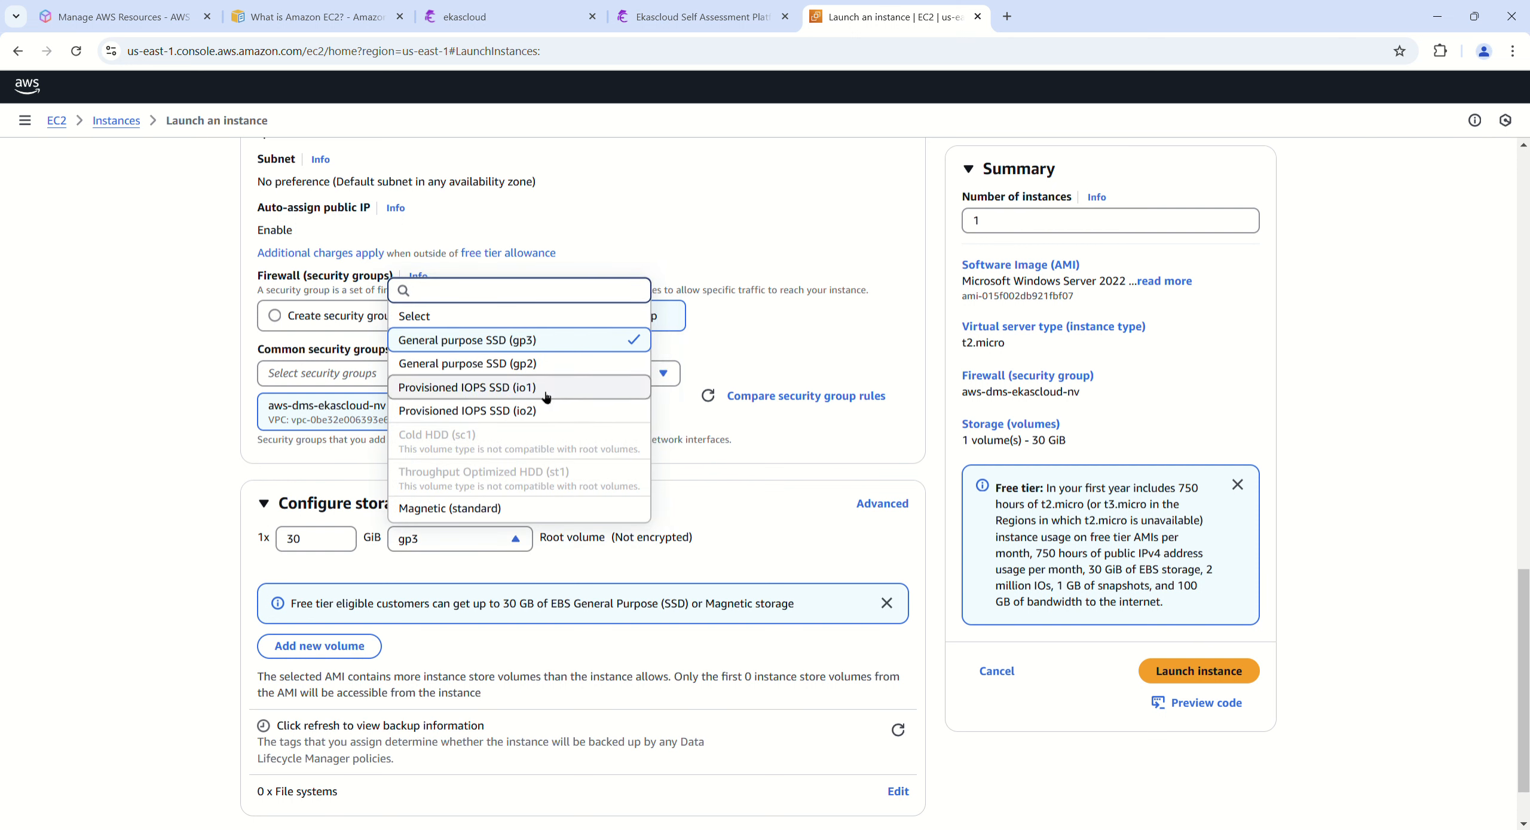
pyautogui.click(556, 343)
pyautogui.click(473, 536)
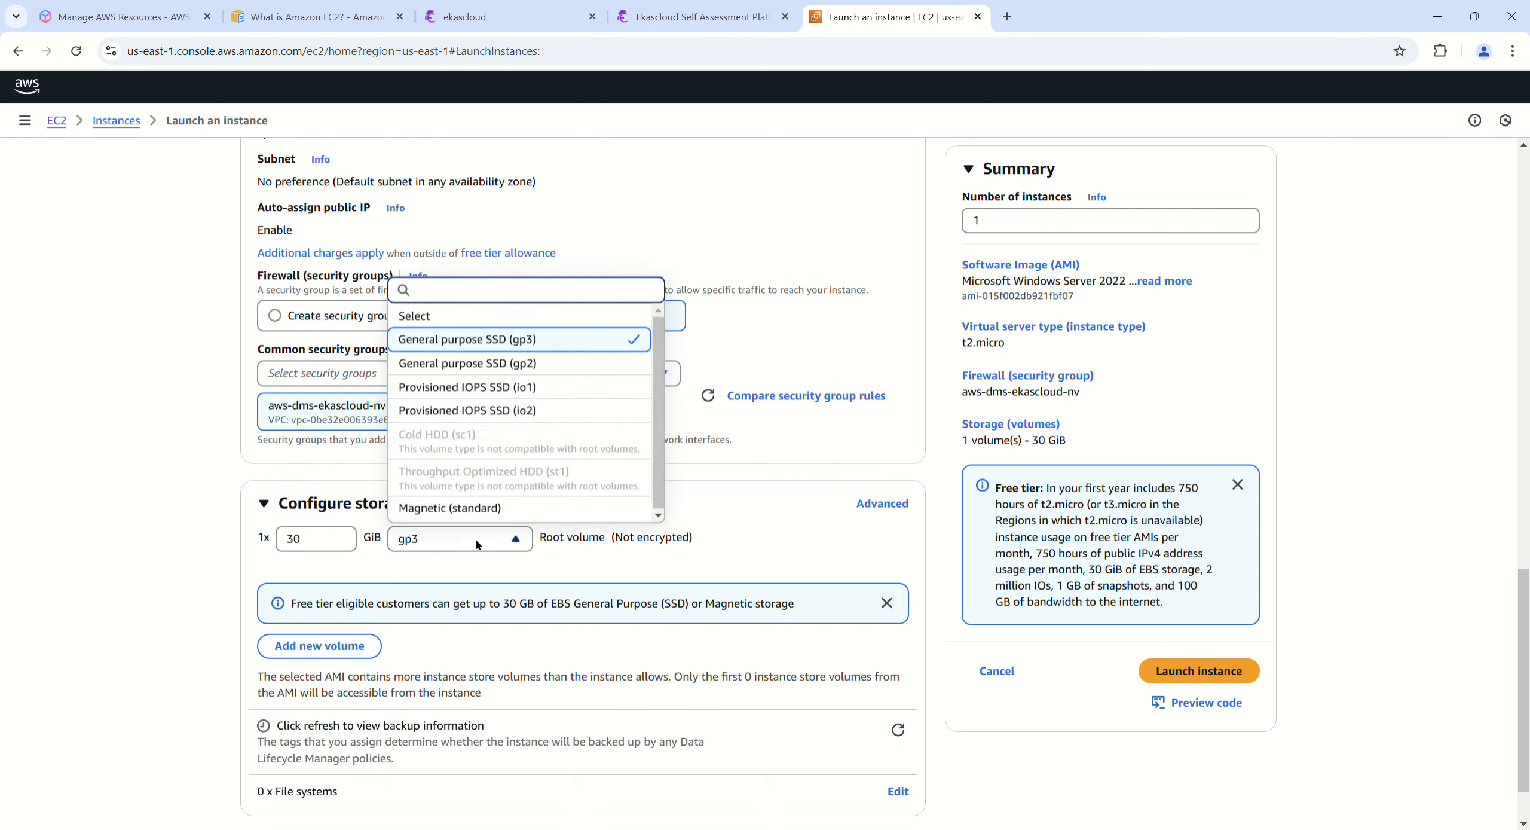
pyautogui.click(485, 362)
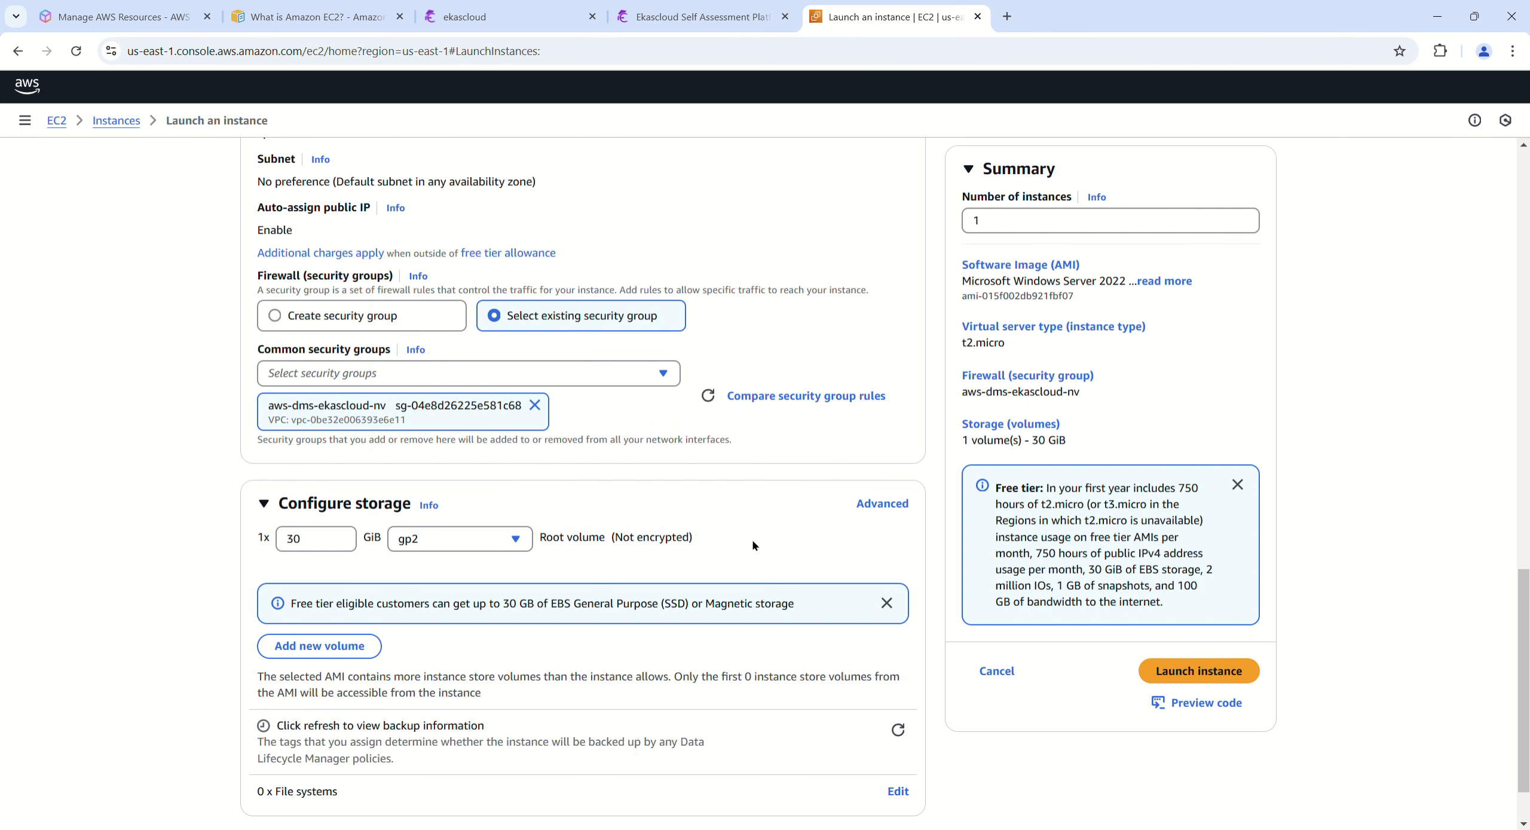
# Step: Dismiss the free tier storage notice and expand the root volume's details in the advanced storage view
pyautogui.click(886, 602)
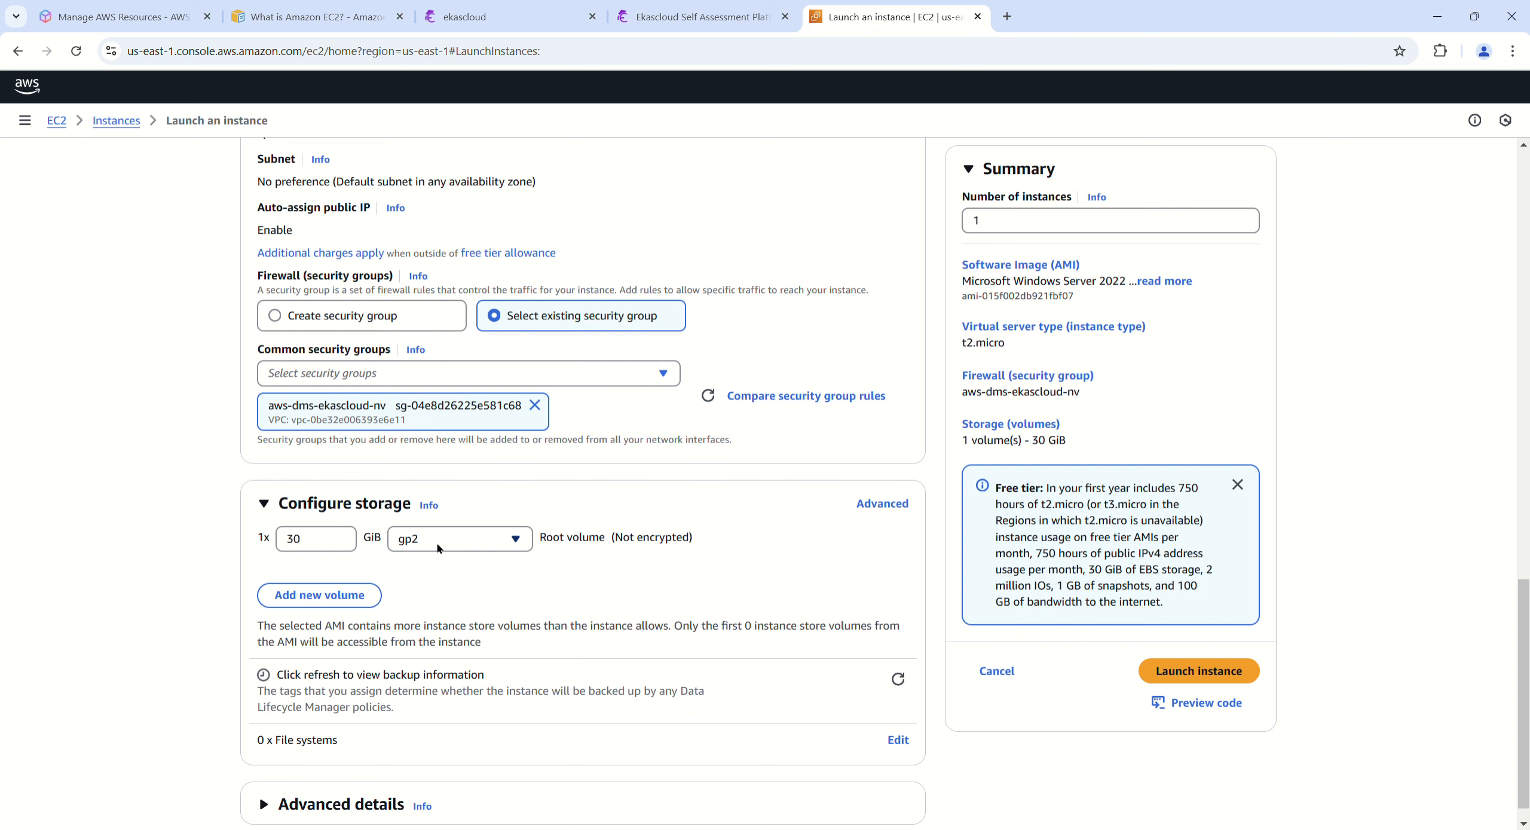
pyautogui.click(883, 503)
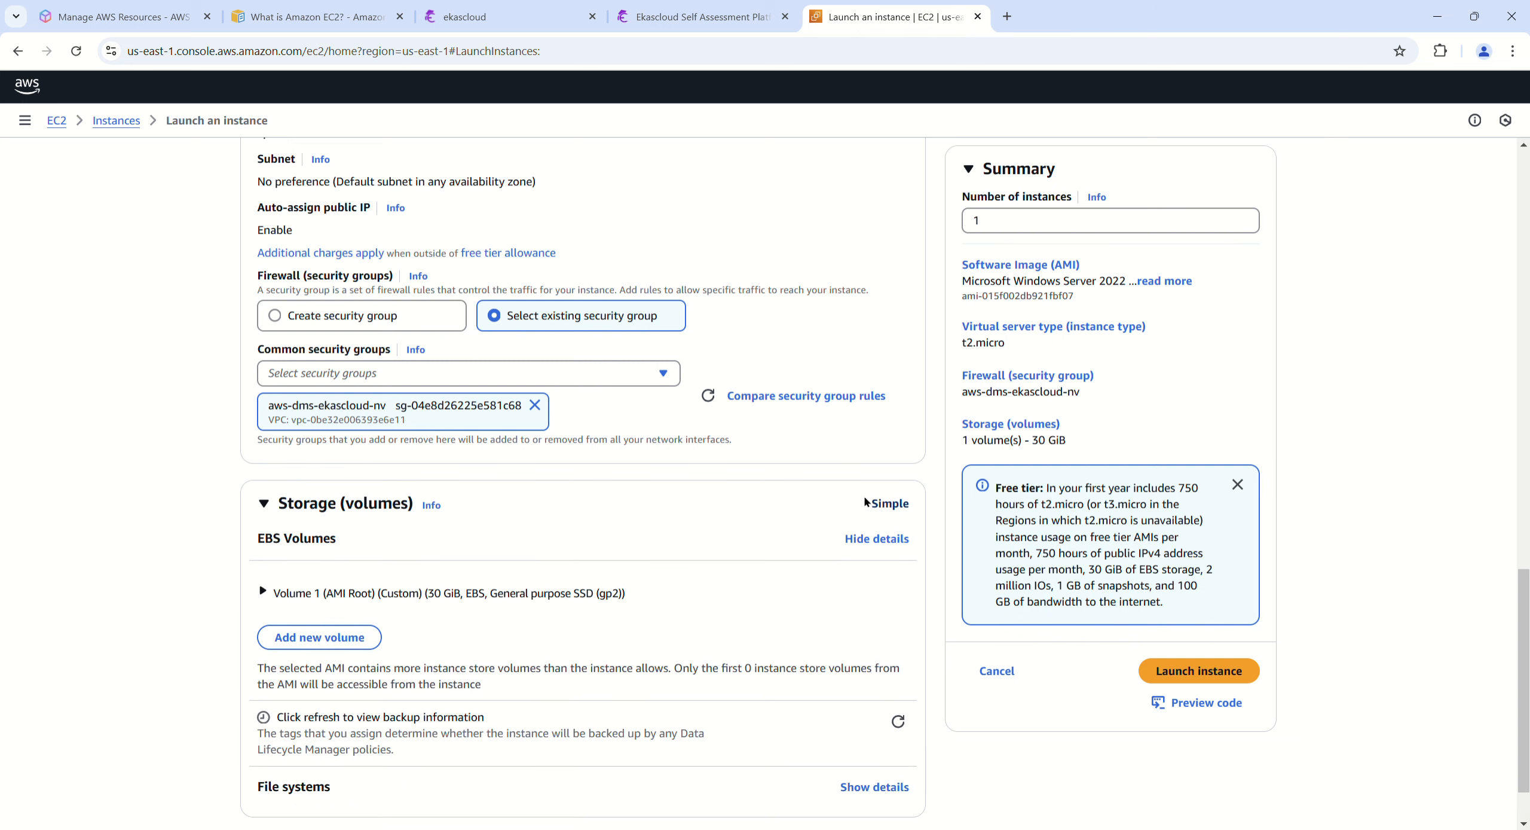
pyautogui.scroll(-1, 438, 625)
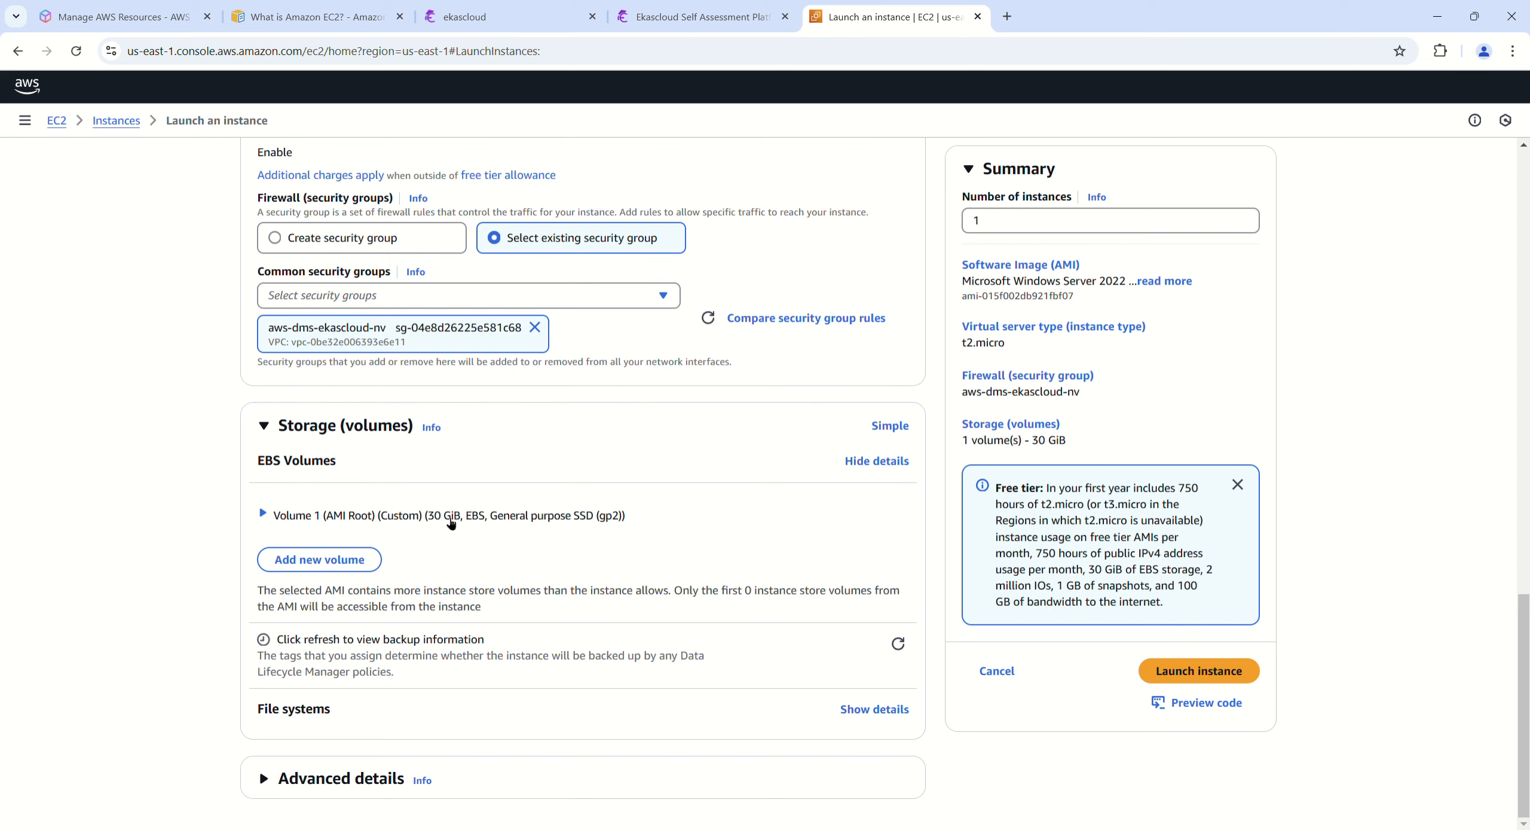
pyautogui.click(263, 514)
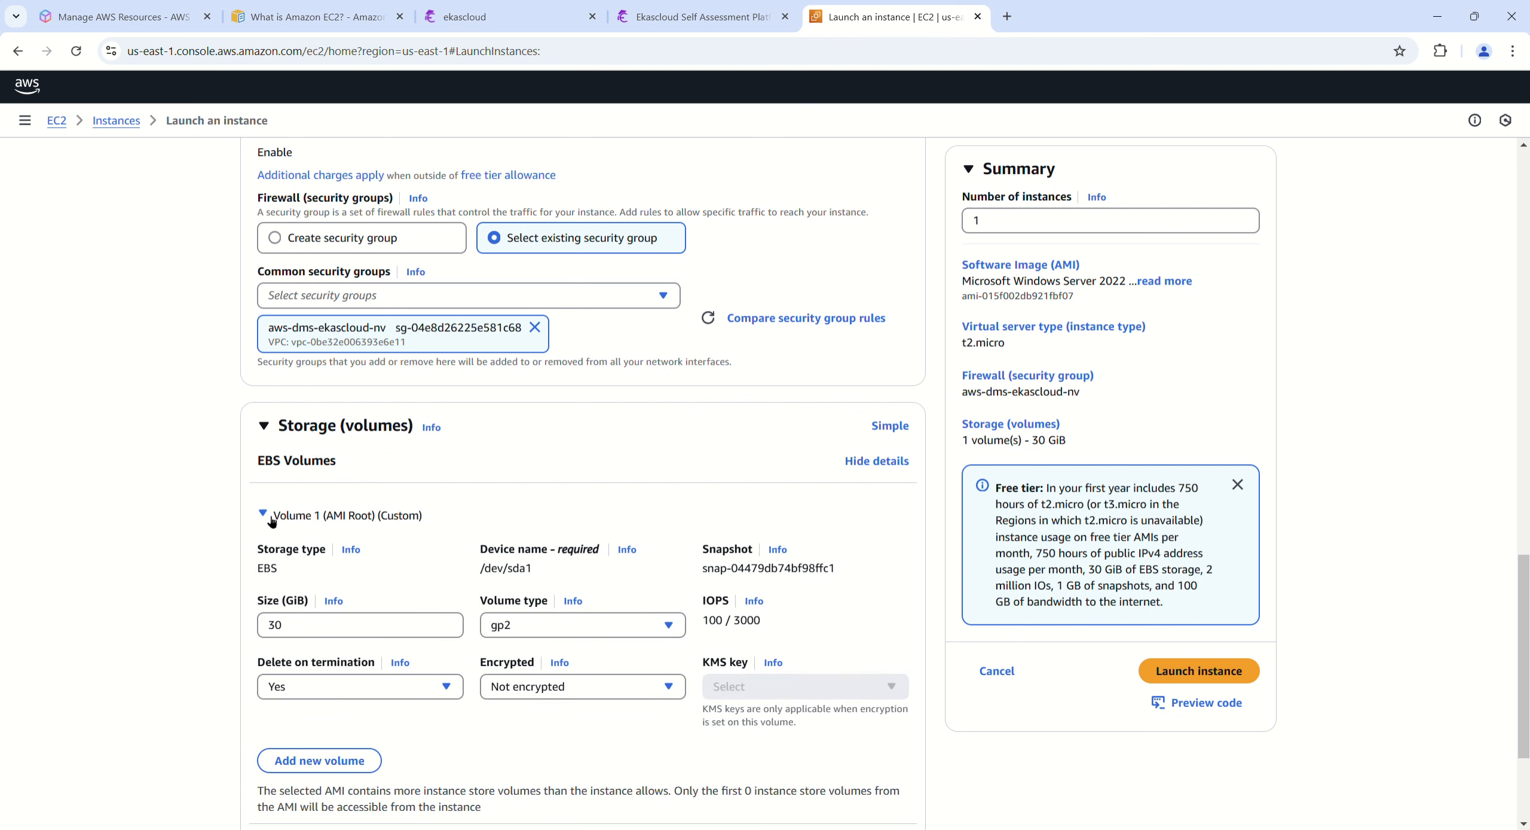
pyautogui.scroll(-3, 588, 605)
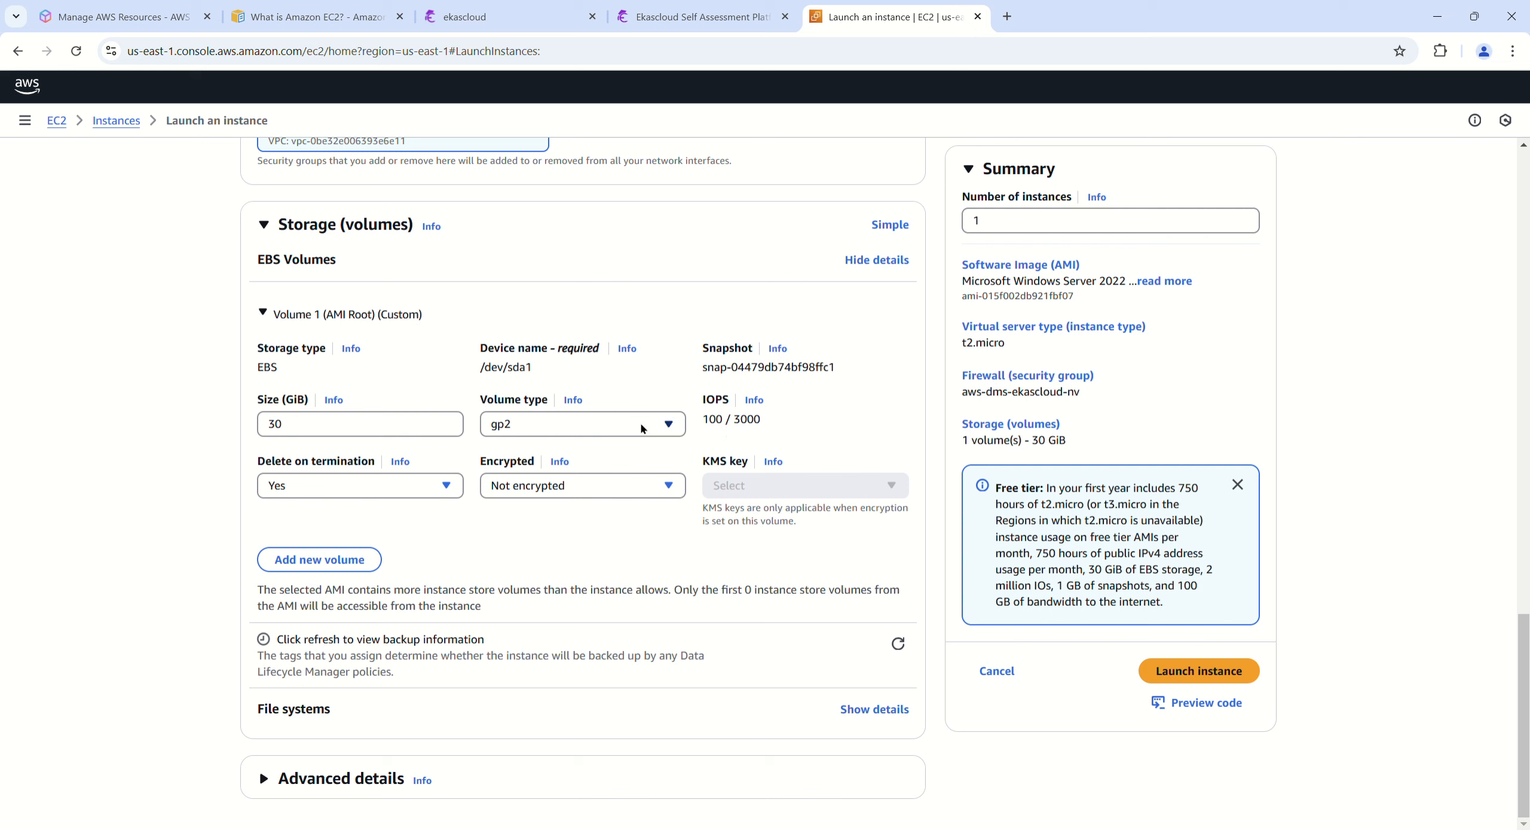
pyautogui.click(329, 425)
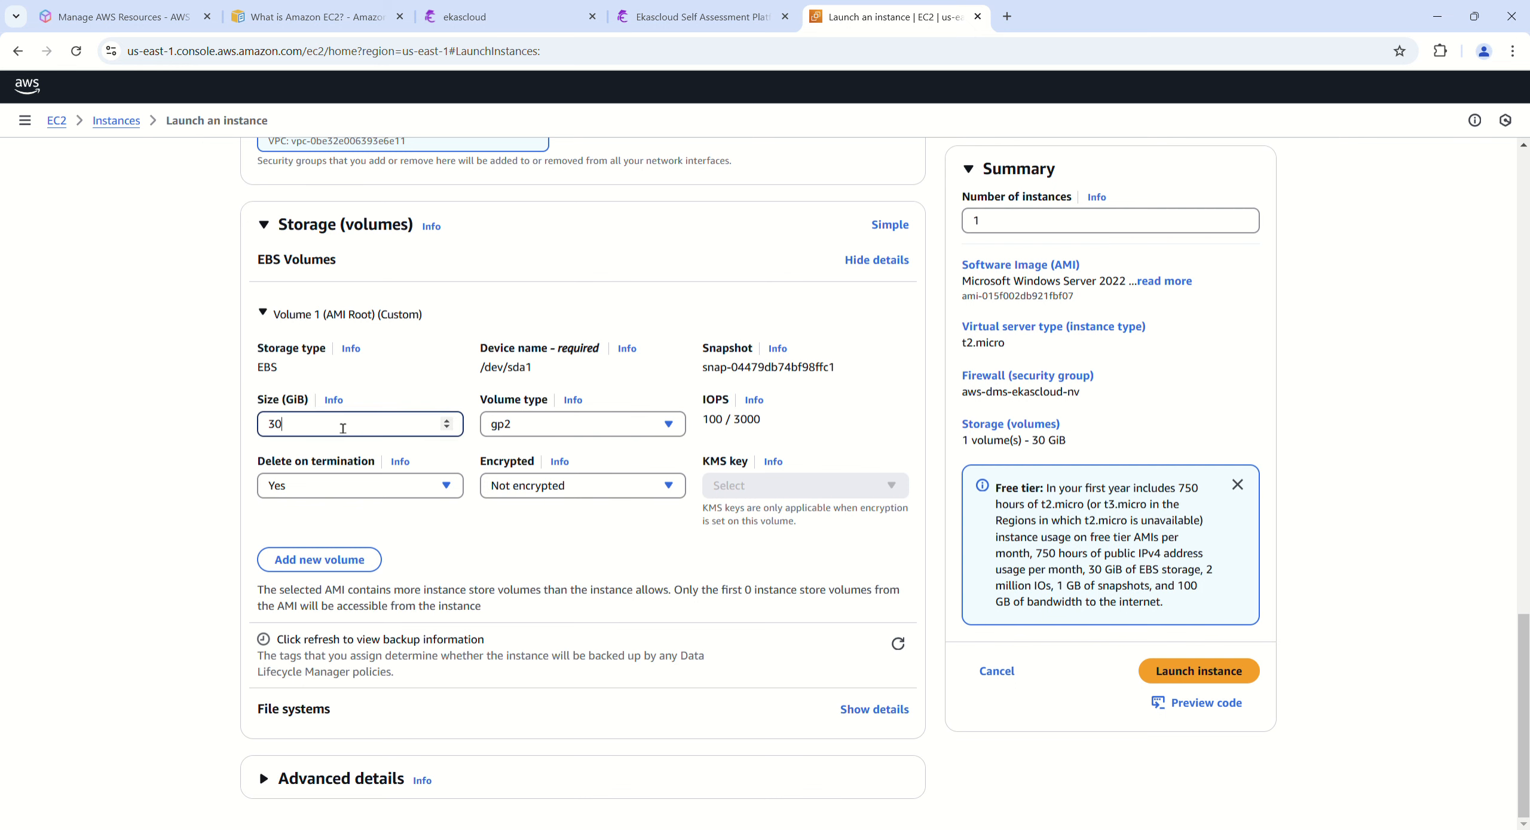
# Step: Open the IOPS help for the root volume and examine how performance relates to volume type and size
pyautogui.click(760, 400)
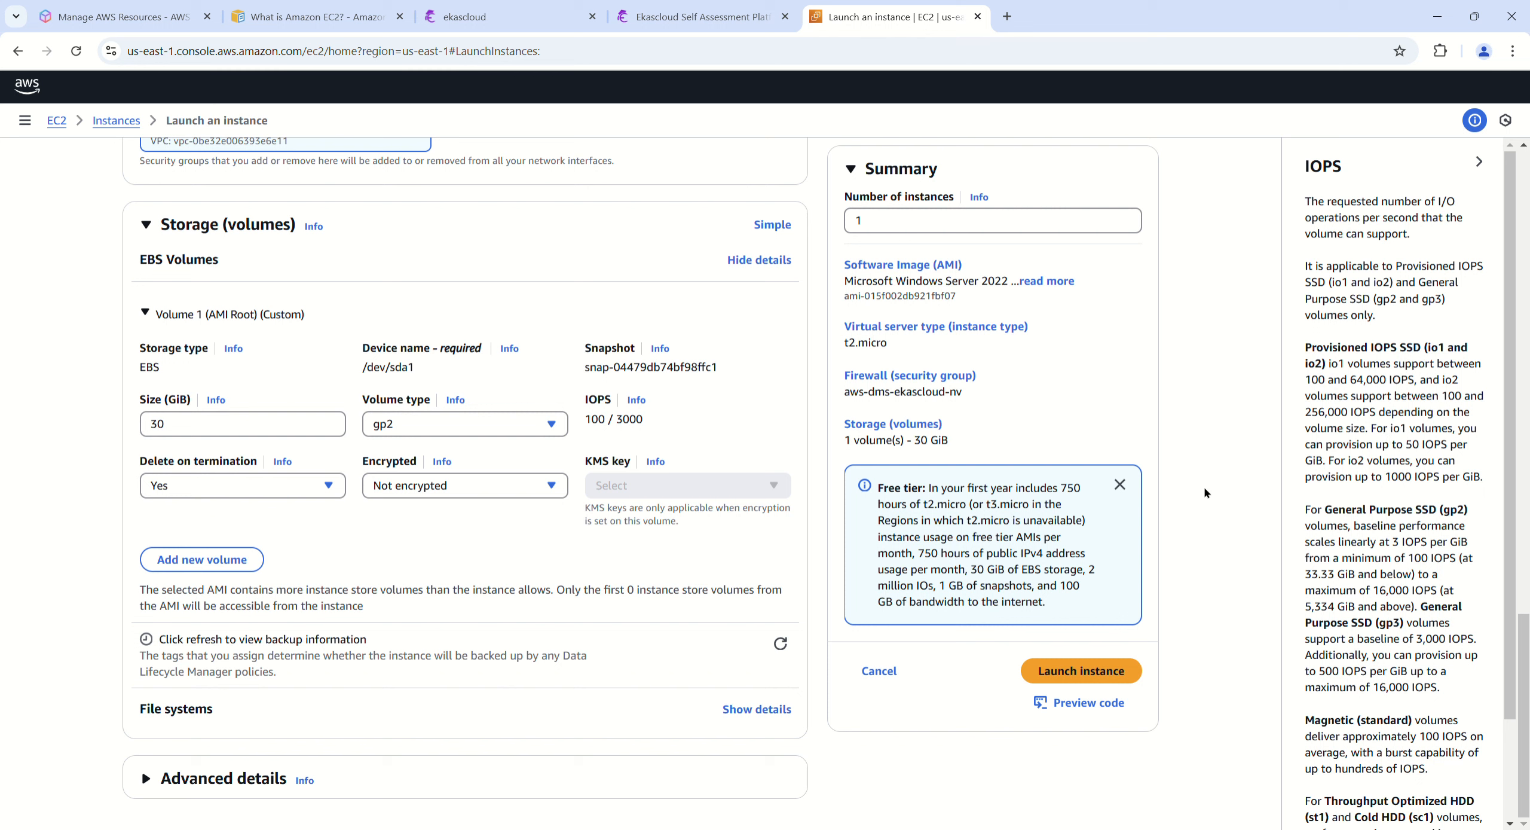
pyautogui.click(314, 425)
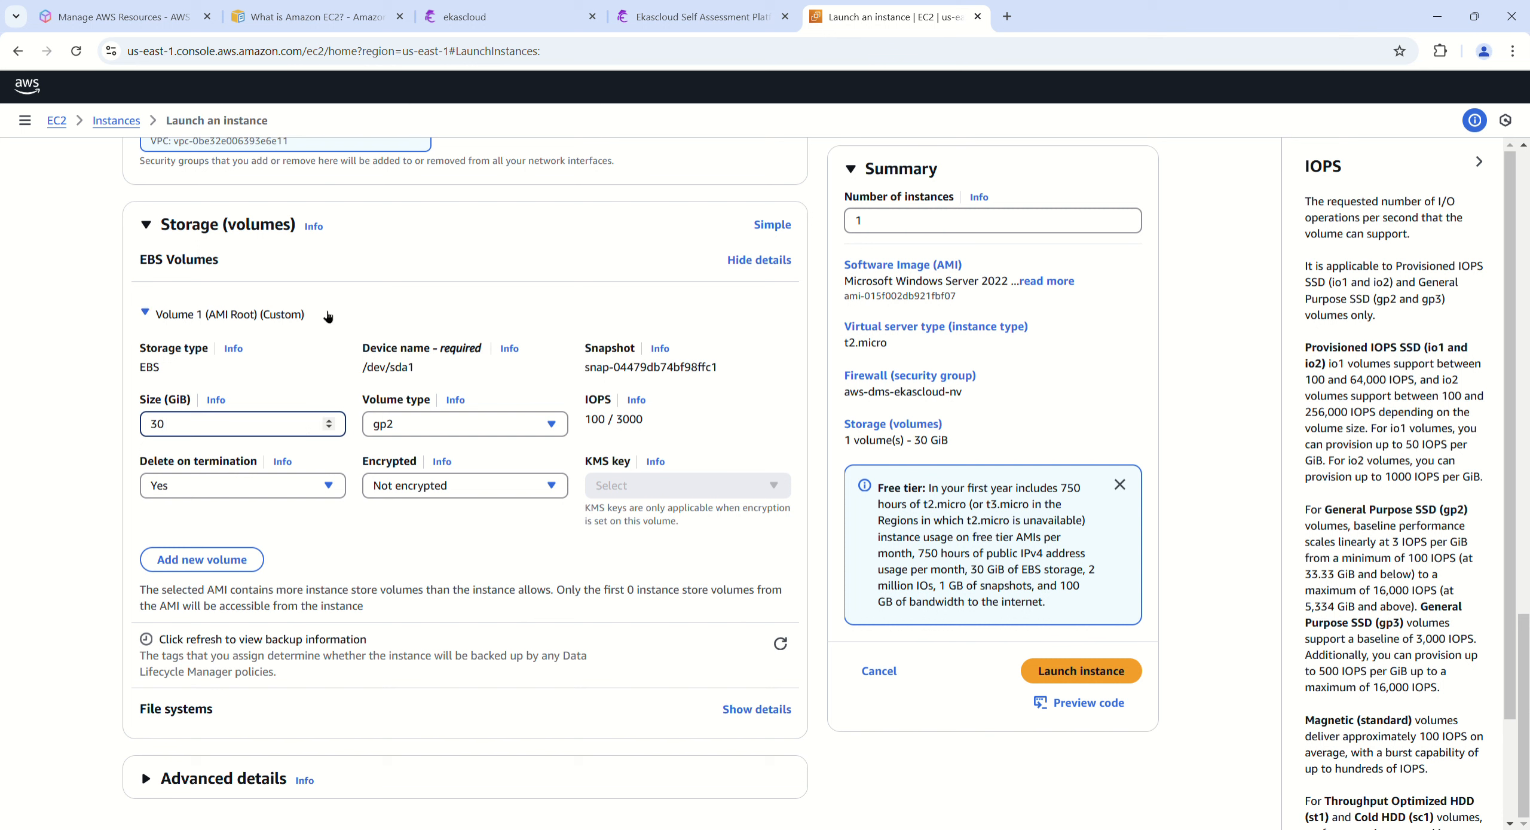
pyautogui.scroll(-2, 1426, 508)
pyautogui.scroll(2, 1426, 509)
pyautogui.click(1227, 417)
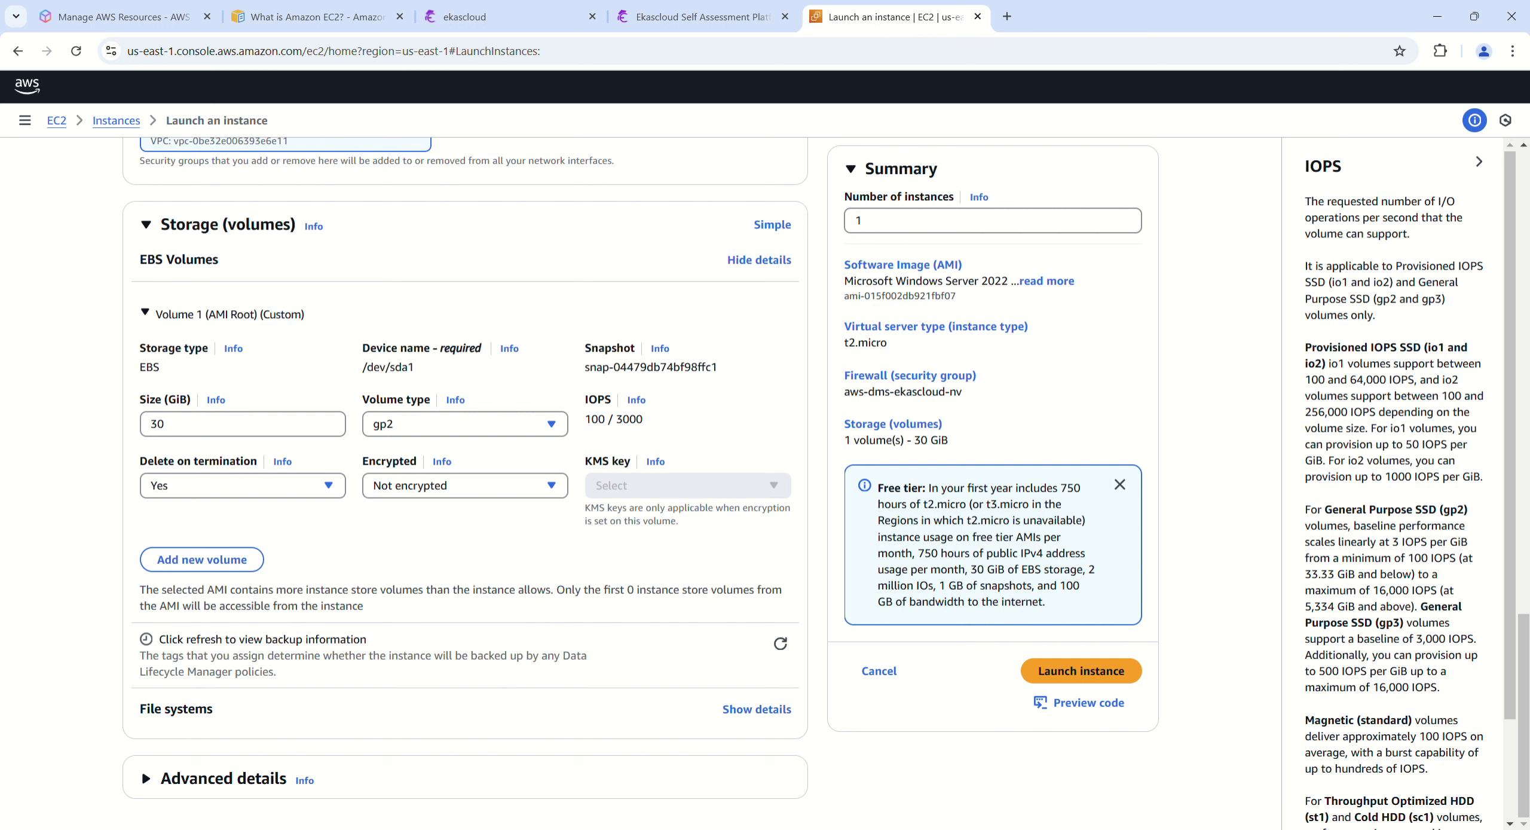
# Step: Launch the configured instance and go to the list of all instances
pyautogui.click(1082, 671)
pyautogui.click(1493, 162)
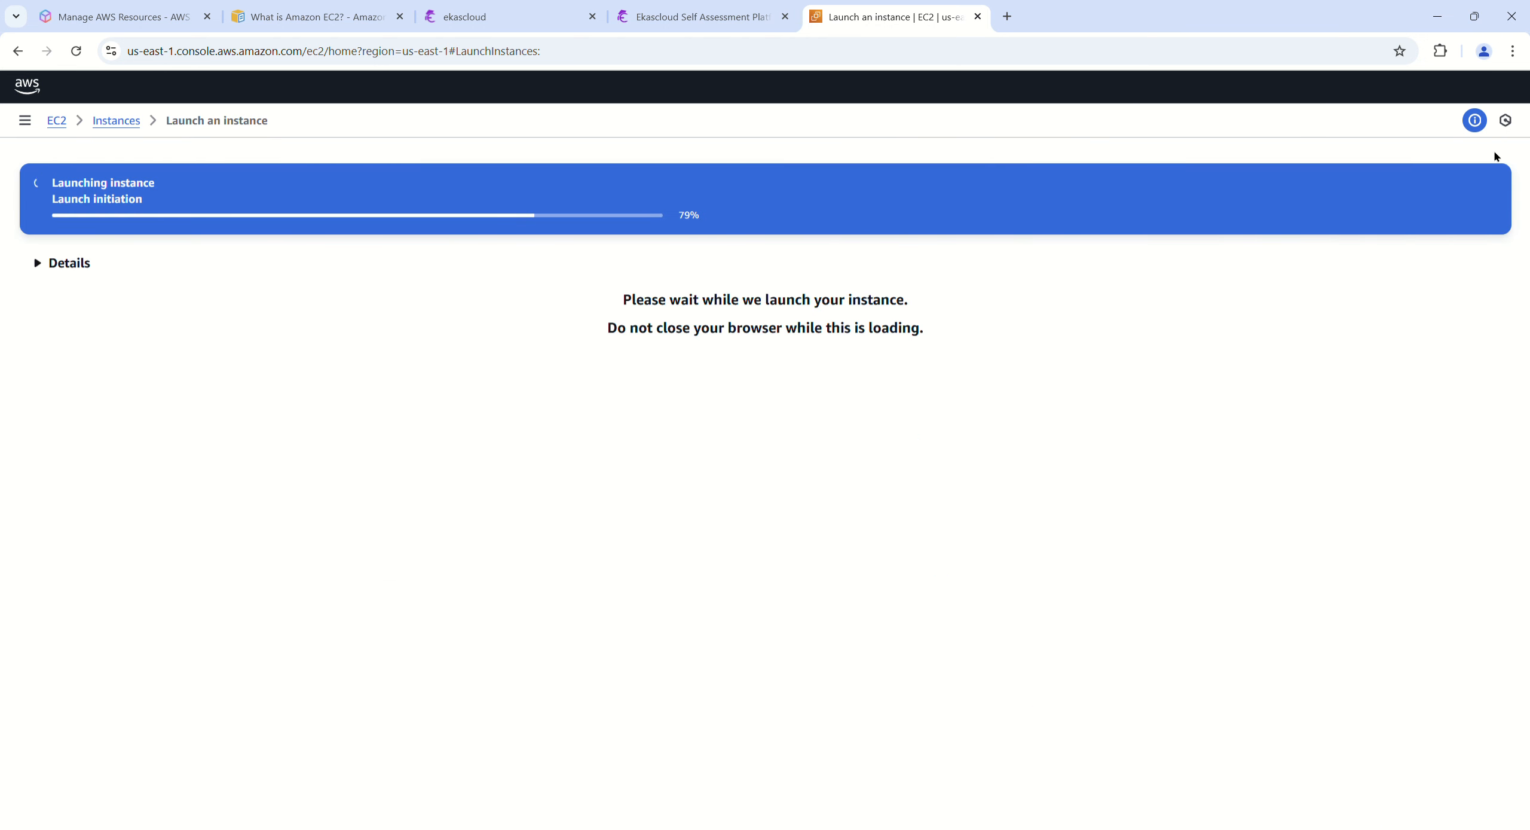
pyautogui.scroll(-2, 843, 369)
pyautogui.scroll(2, 78, 355)
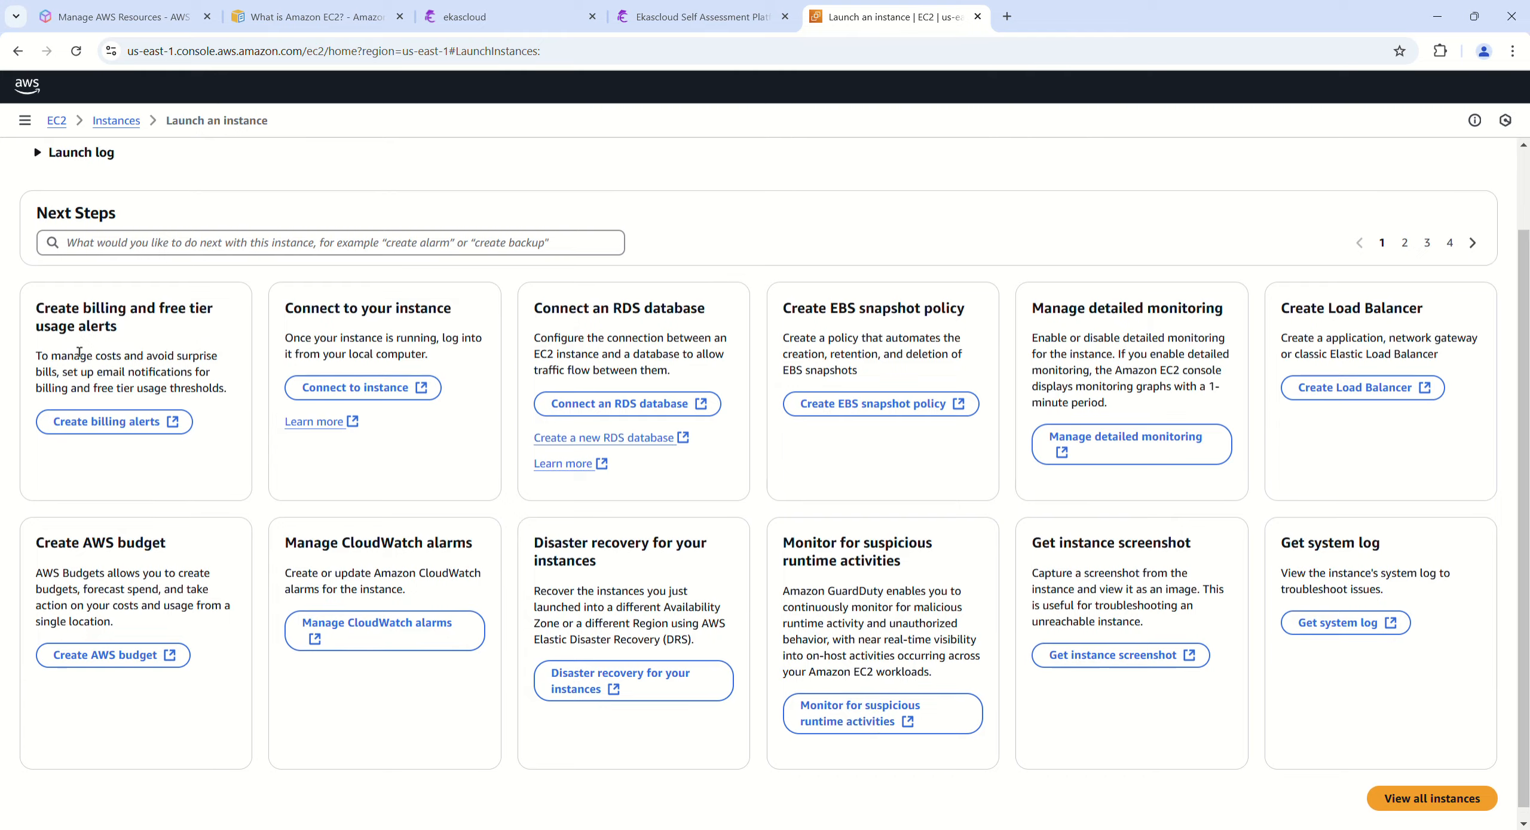
pyautogui.scroll(-3, 319, 343)
pyautogui.click(1437, 795)
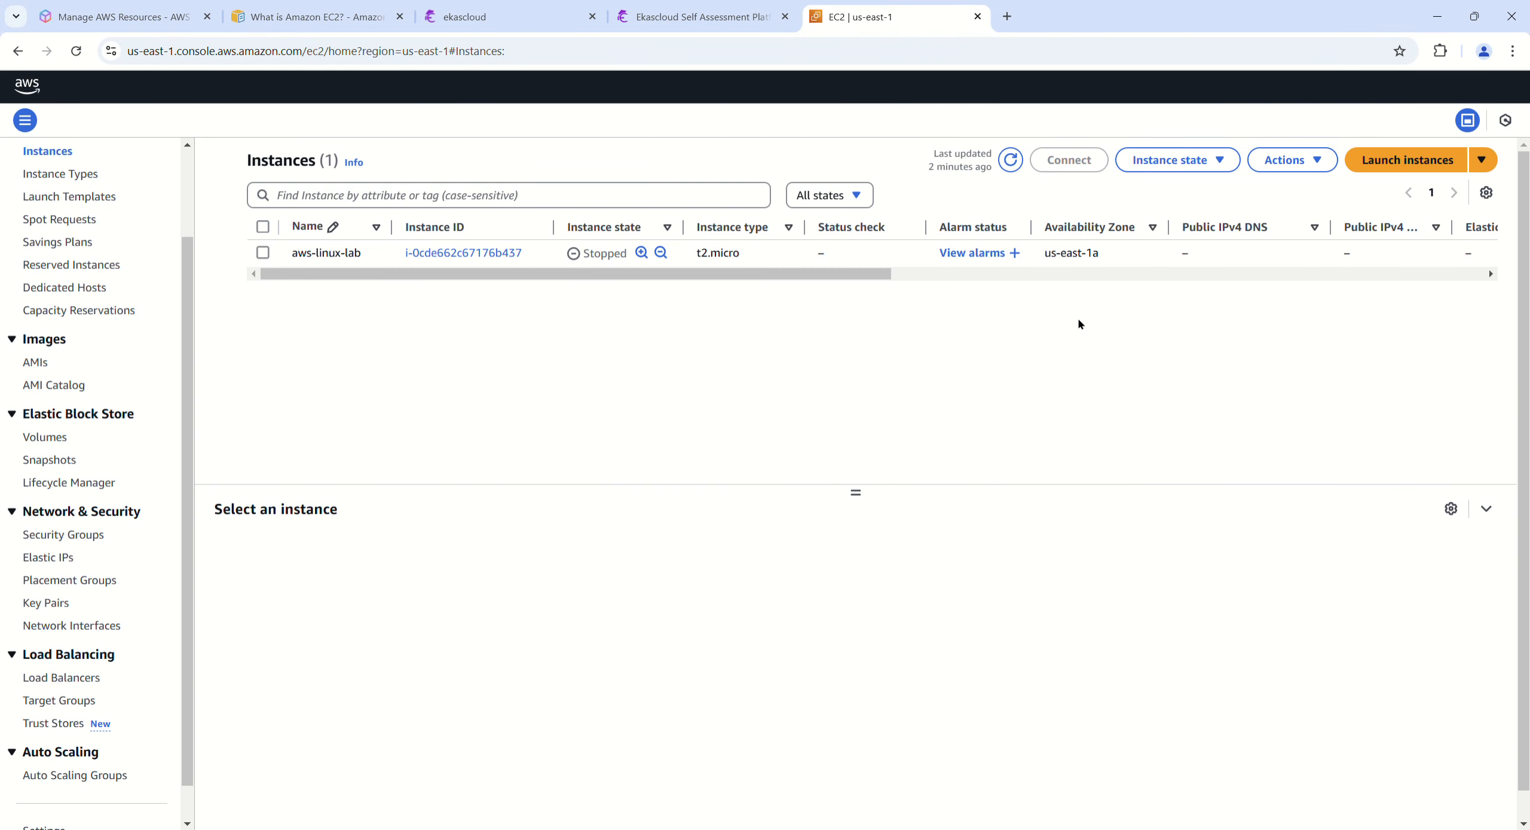
# Step: Refresh the instances list to check the state and status check of win1
pyautogui.click(1011, 161)
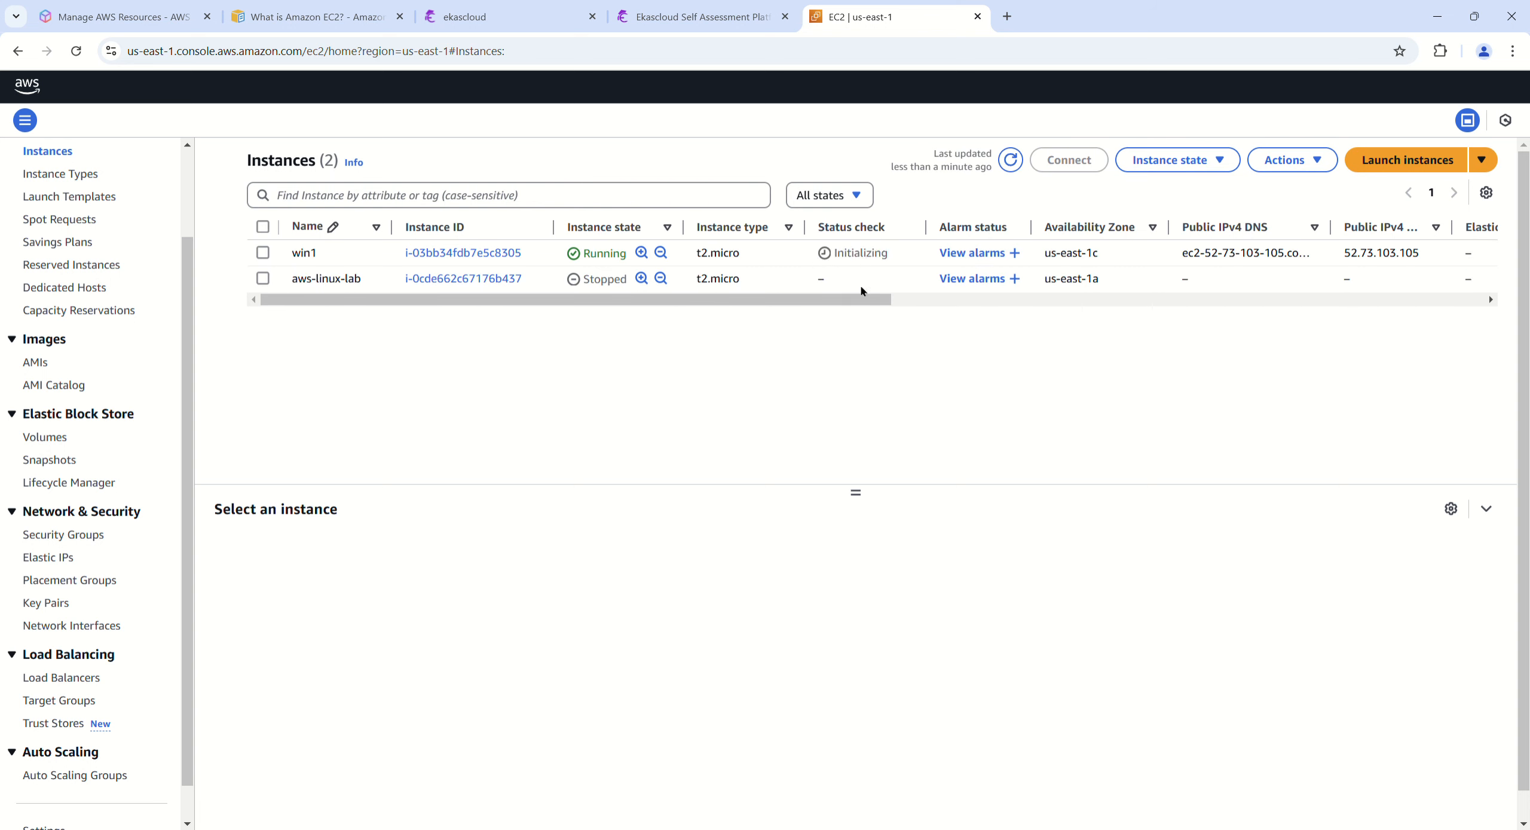
pyautogui.click(1010, 160)
pyautogui.click(1010, 159)
pyautogui.click(1009, 159)
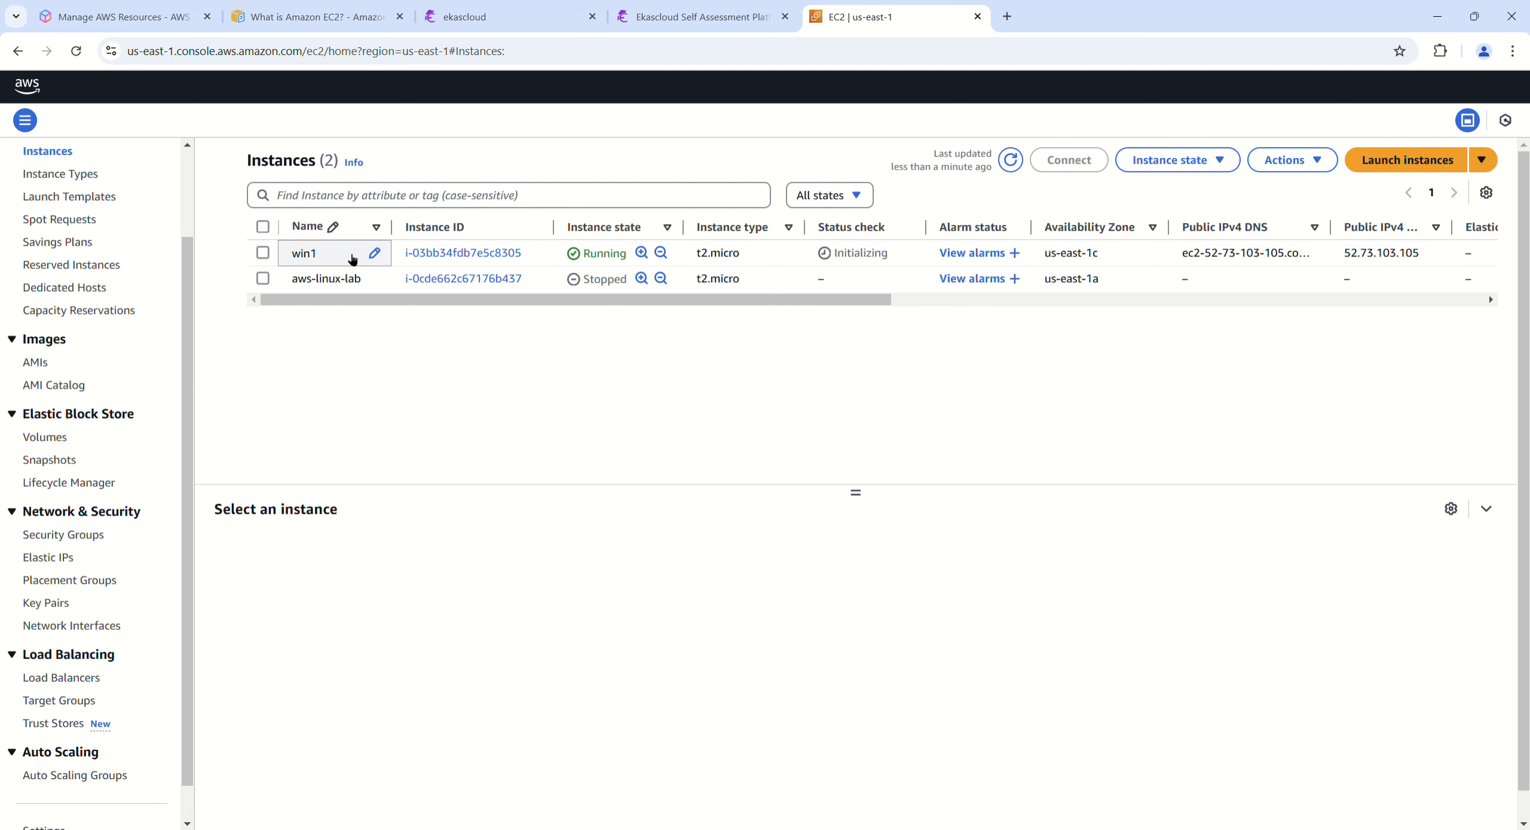
# Step: Select the win1 instance and show its RDP client connection options
pyautogui.click(263, 252)
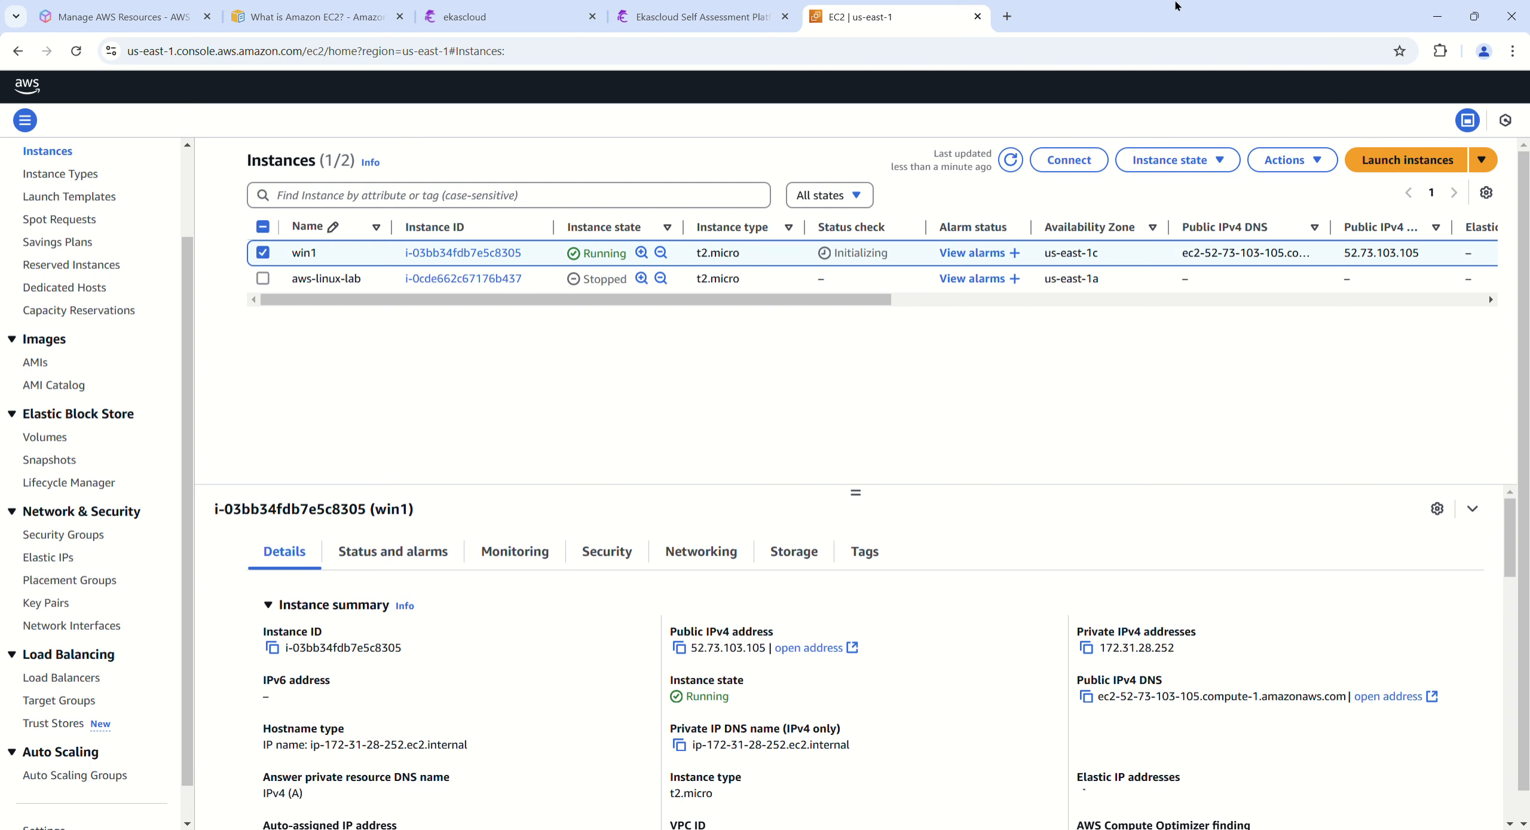
pyautogui.click(1069, 160)
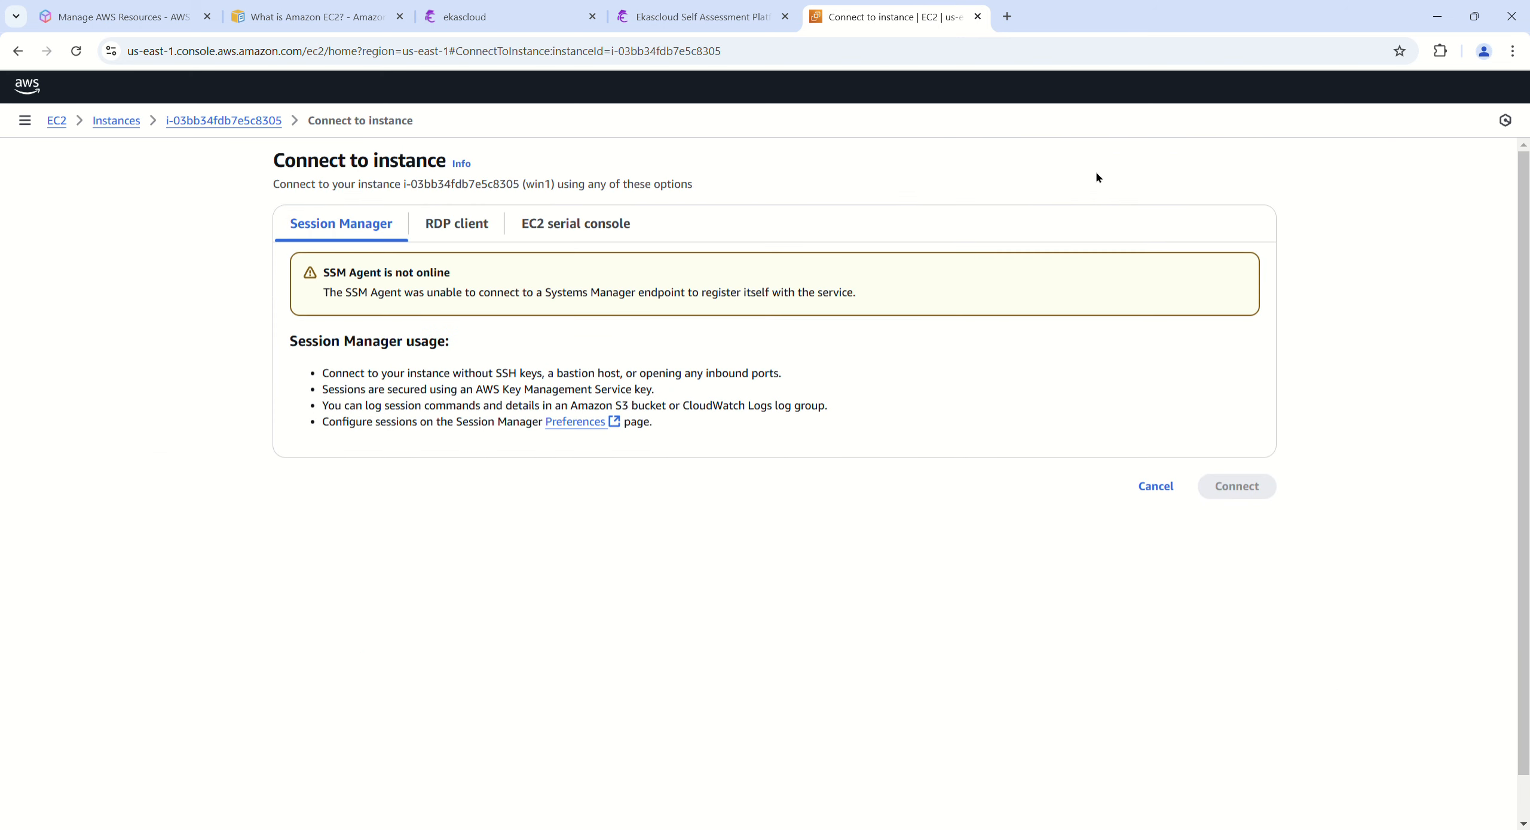
pyautogui.click(459, 231)
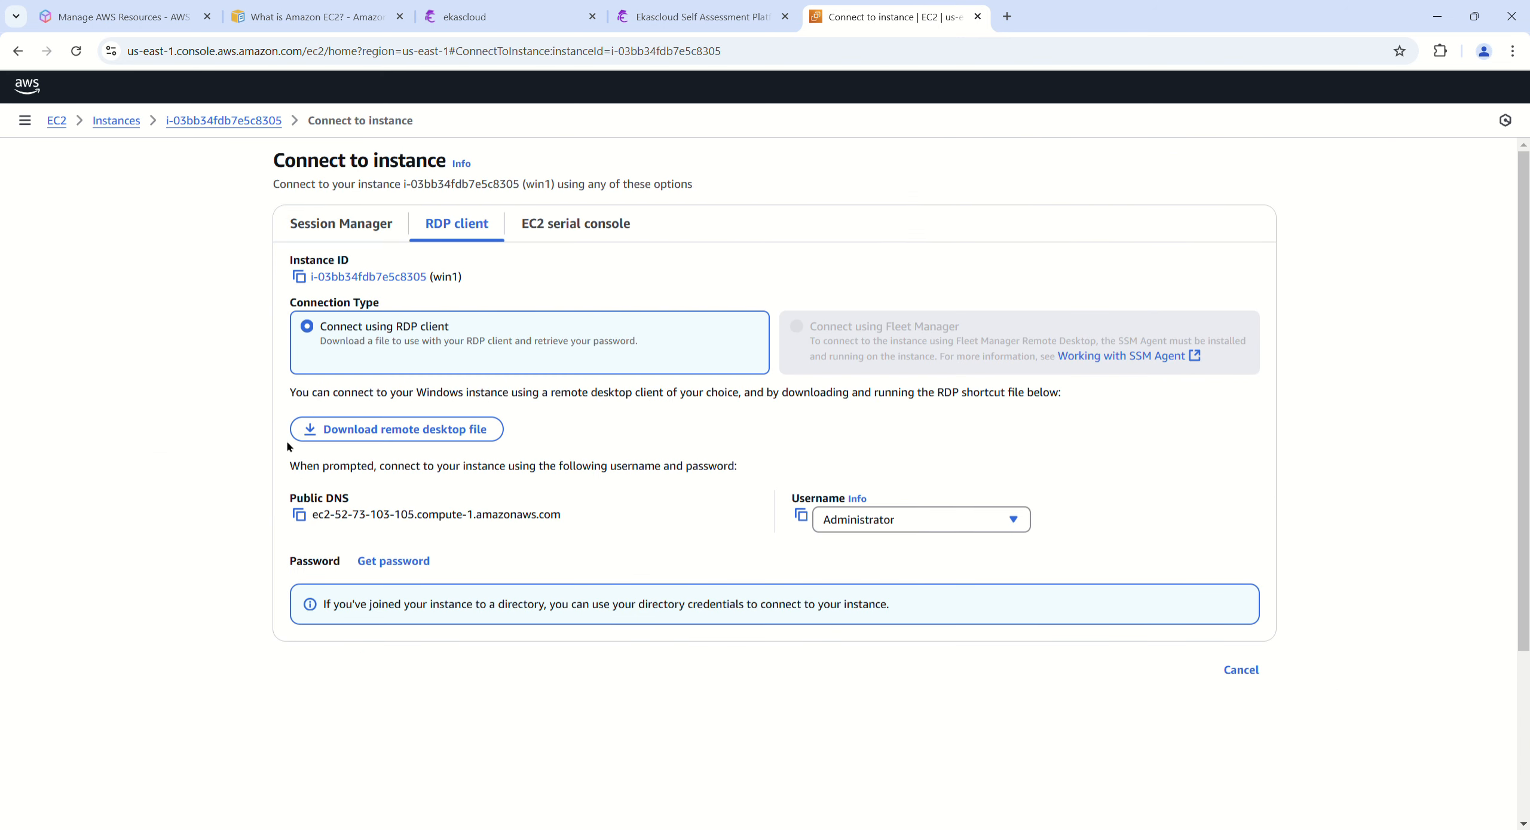
# Step: Copy win1's public DNS and the Administrator username for the remote desktop connection
pyautogui.click(299, 514)
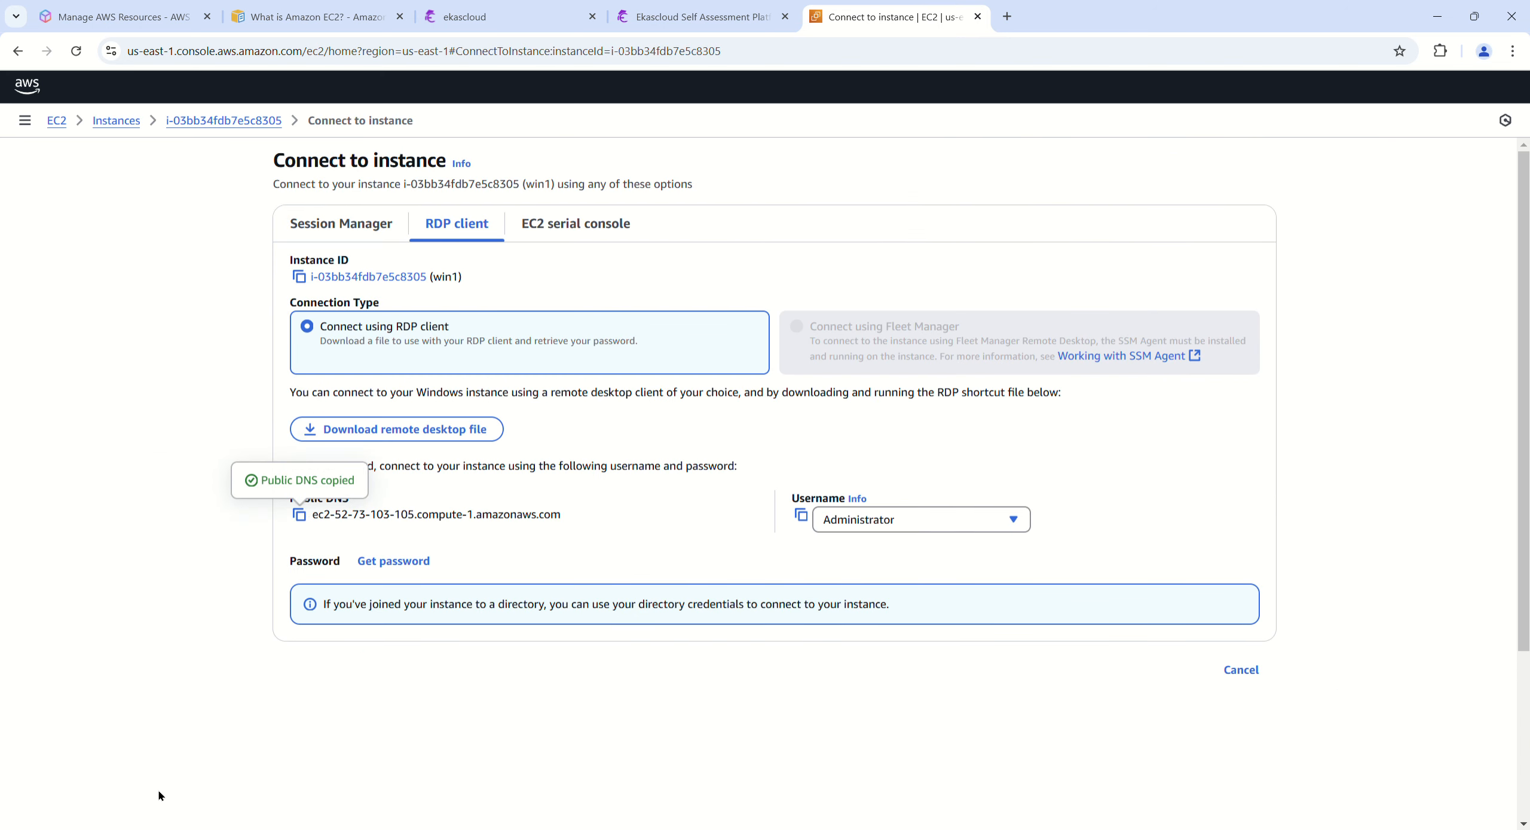
pyautogui.press('super')
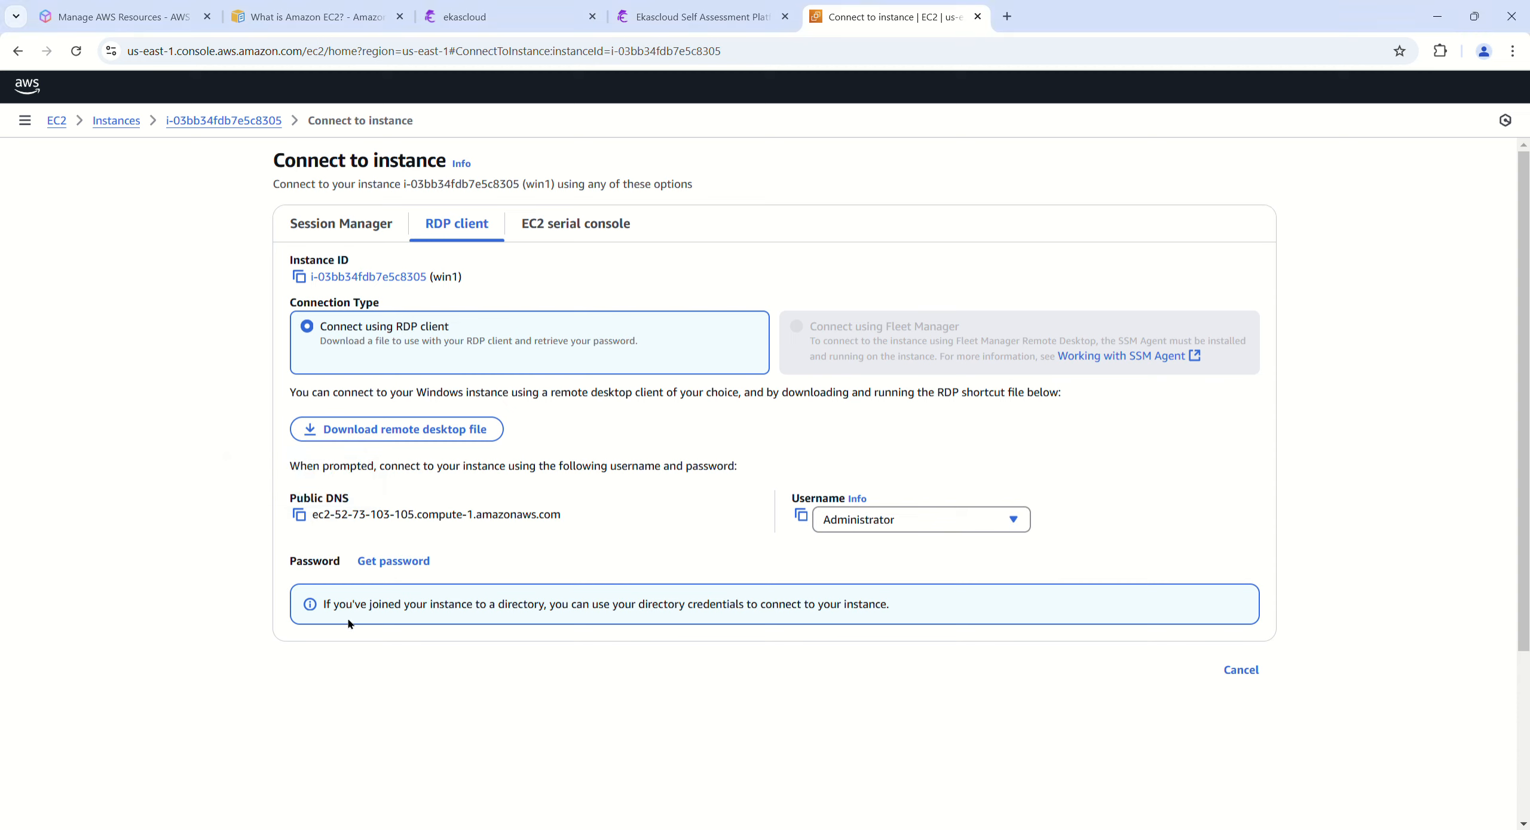
pyautogui.click(801, 514)
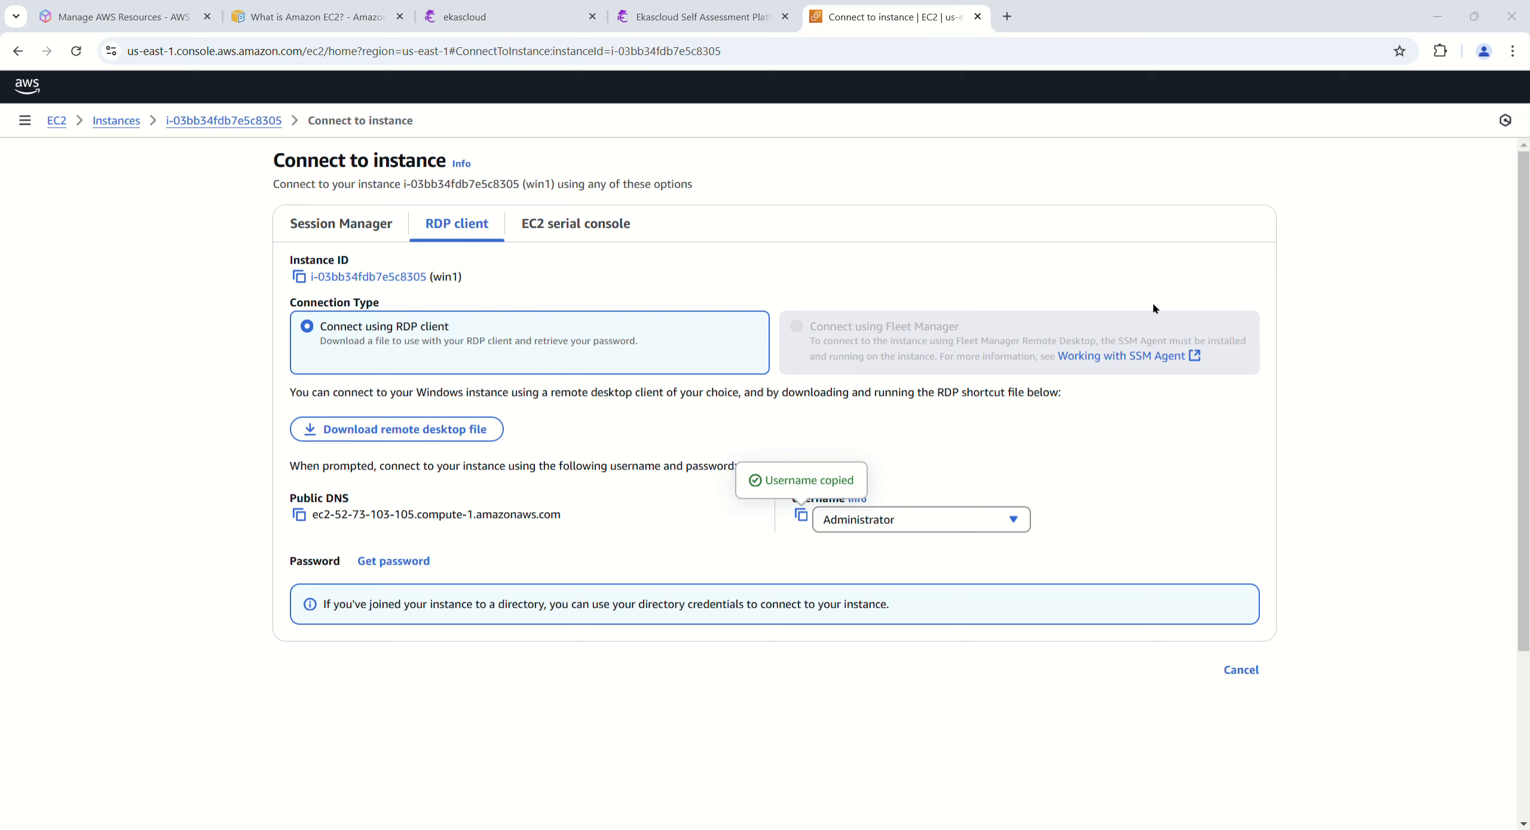
pyautogui.click(213, 657)
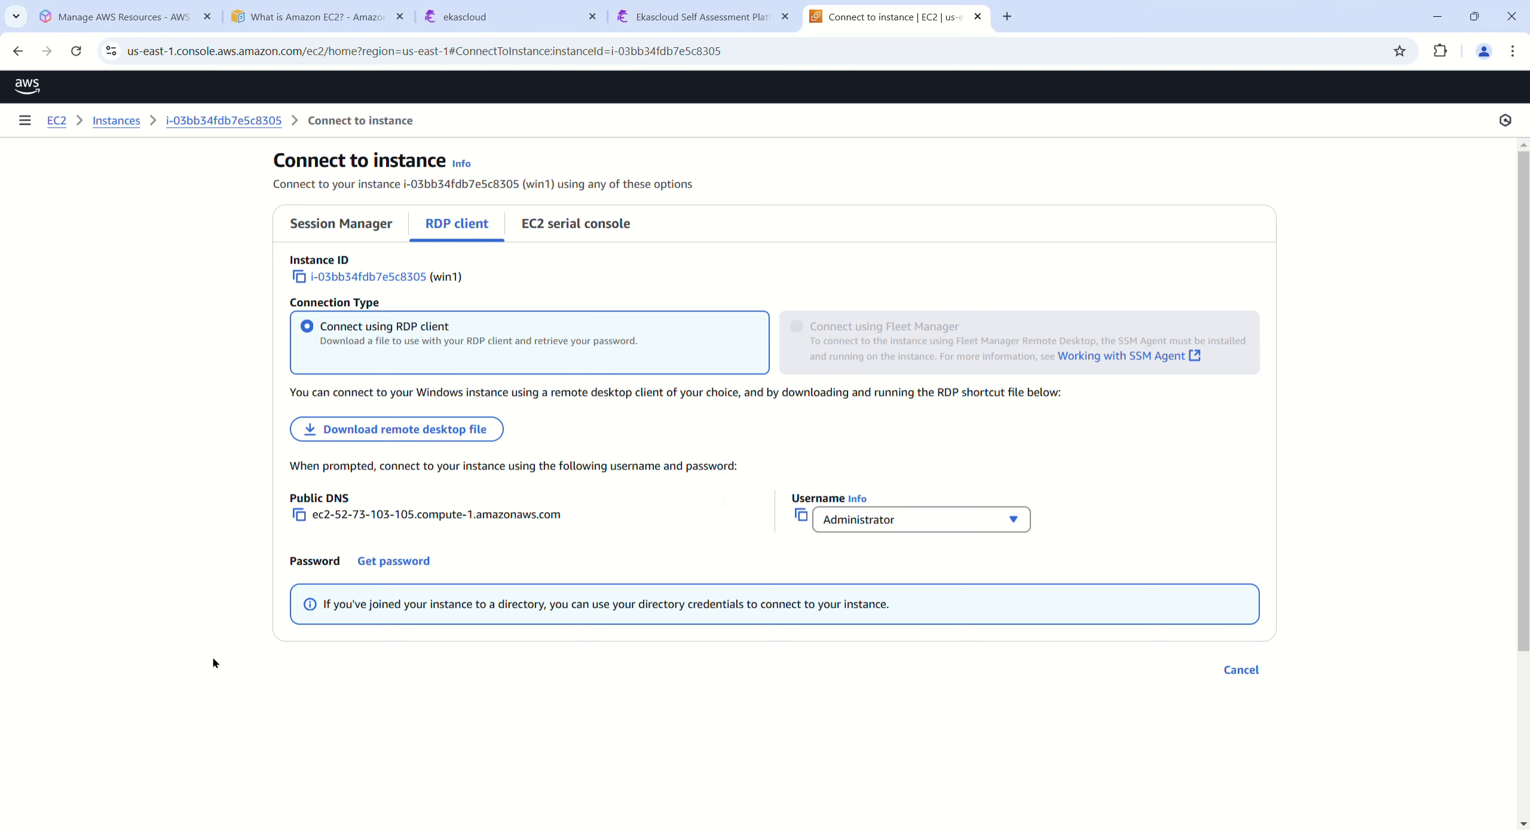
# Step: Reload the connection page and copy the public DNS and Administrator username again from the RDP client options
pyautogui.press('F5')
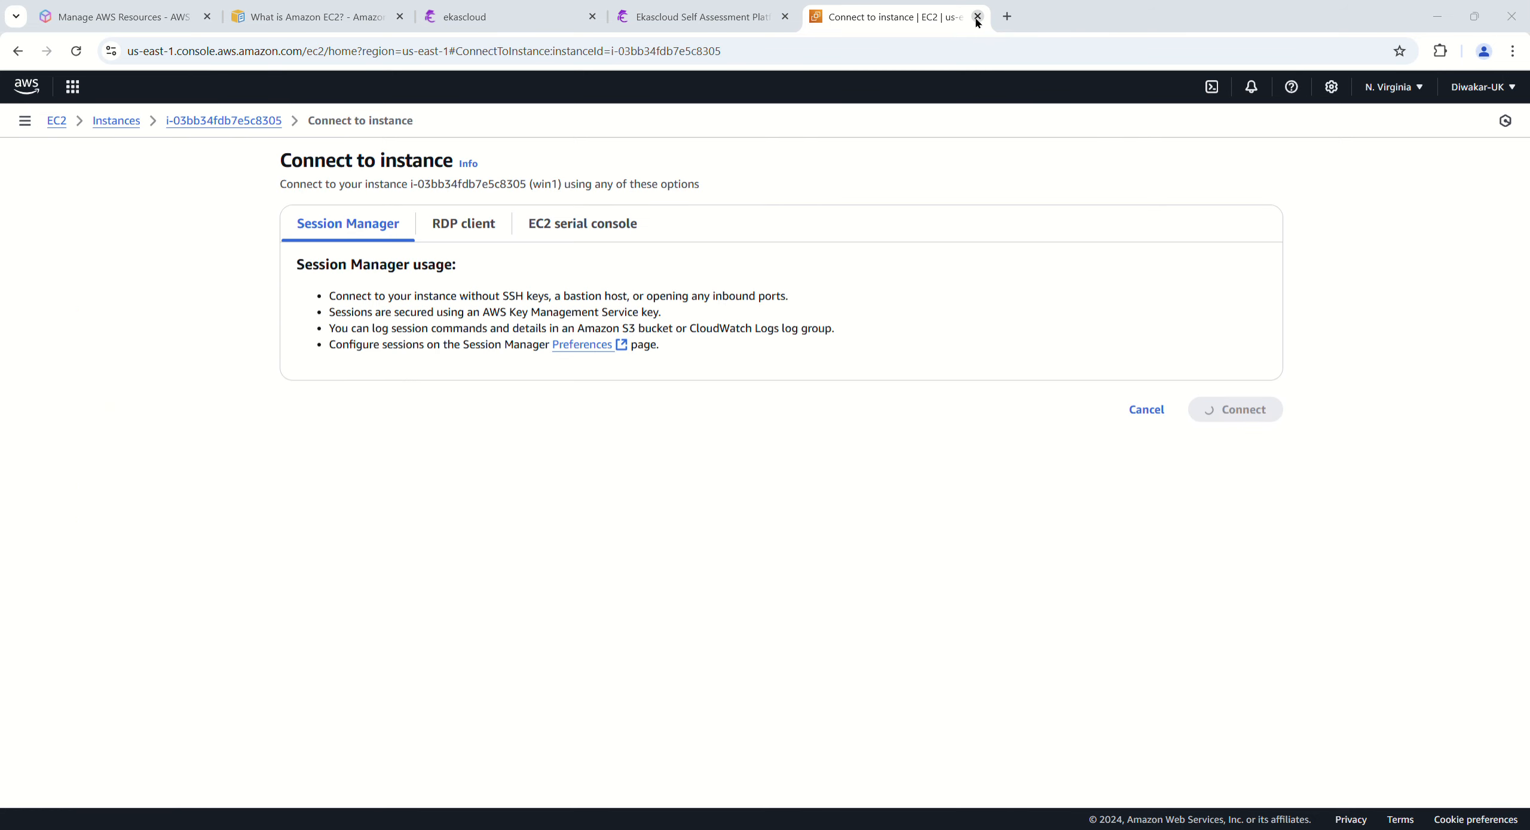
pyautogui.click(472, 232)
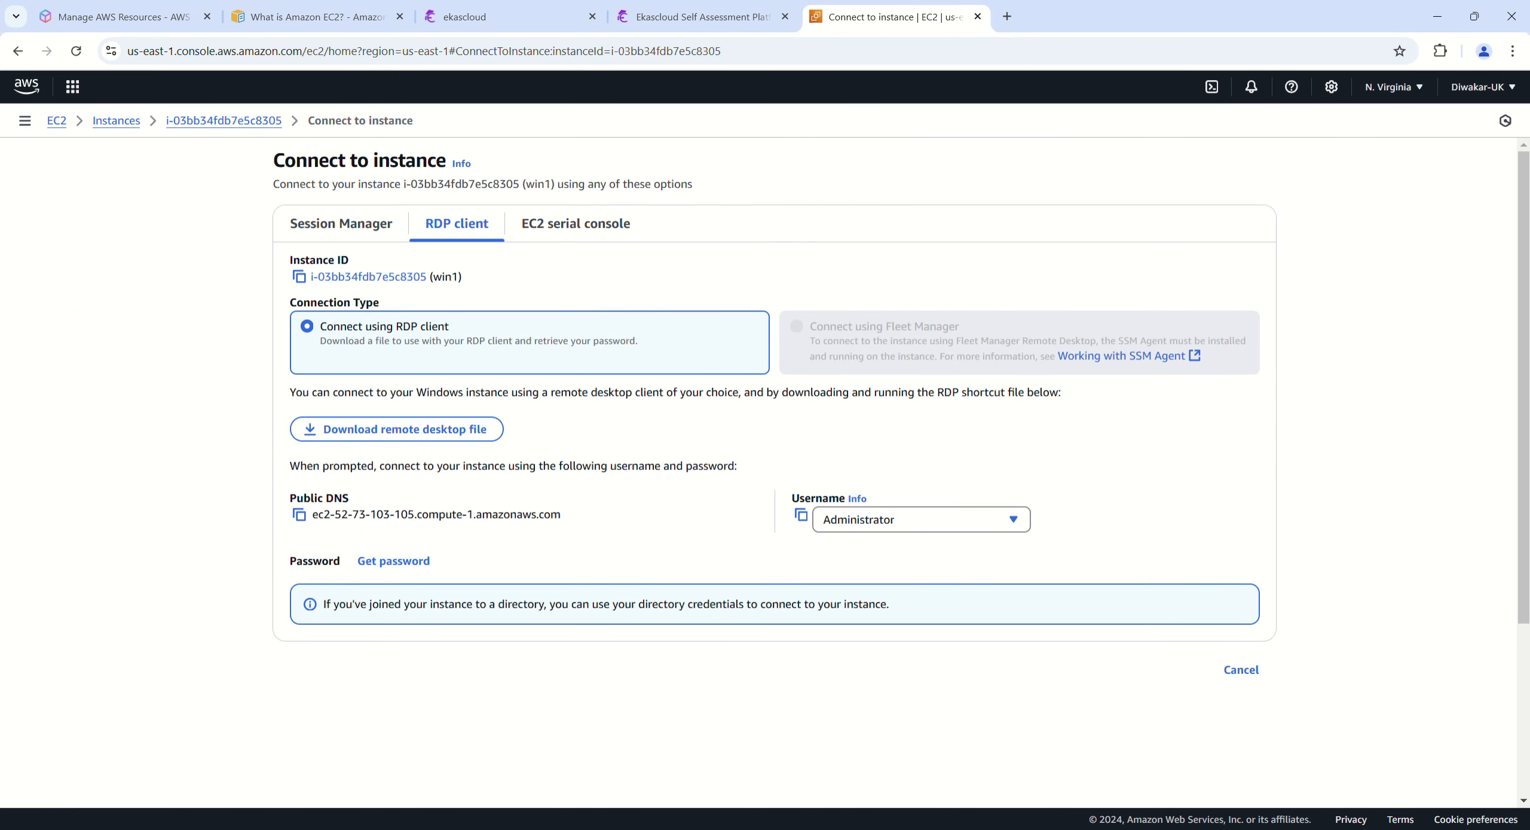
pyautogui.press('super')
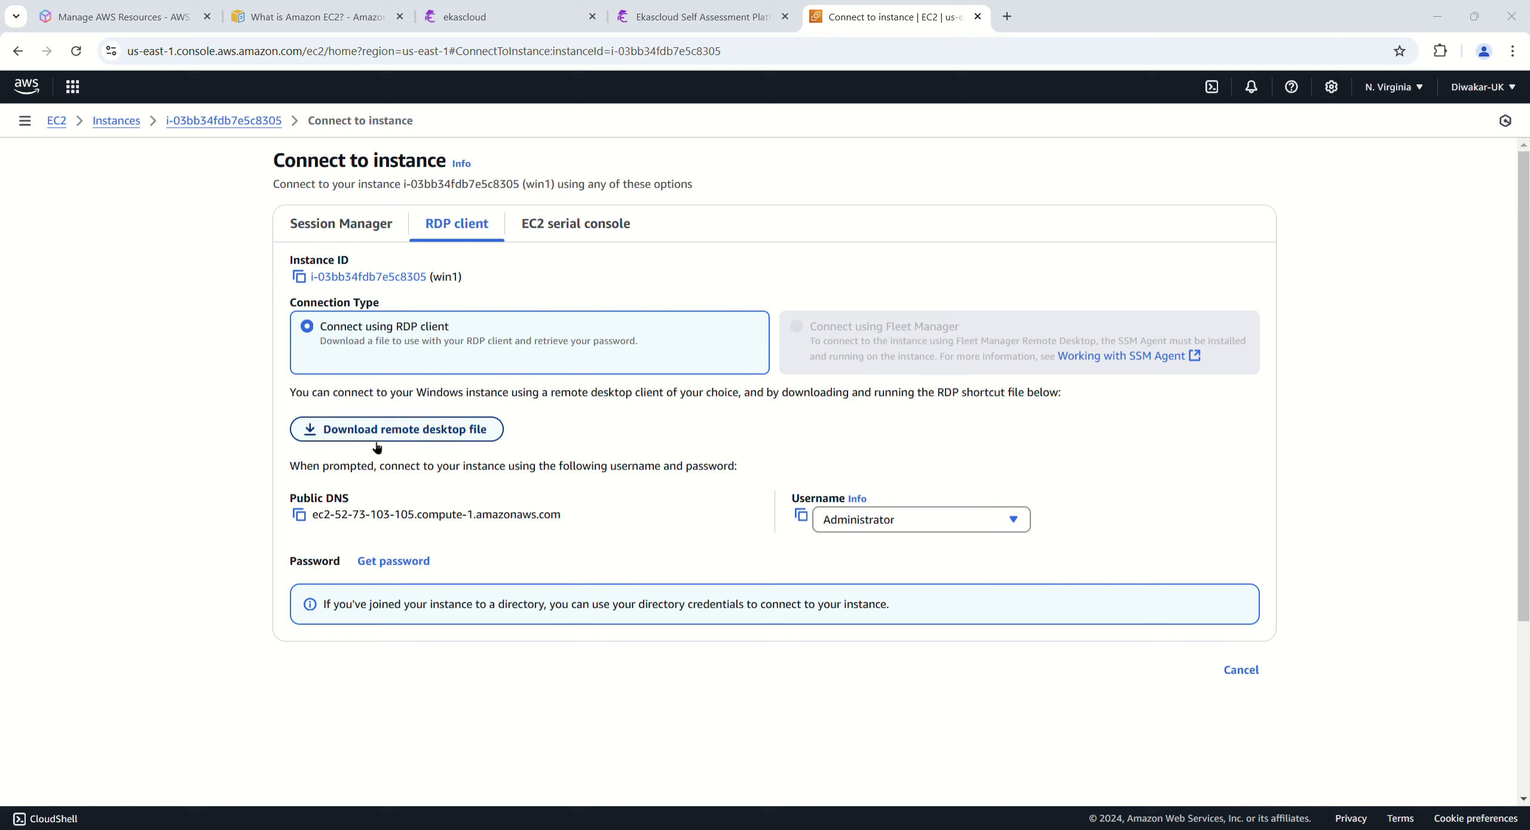
pyautogui.click(299, 514)
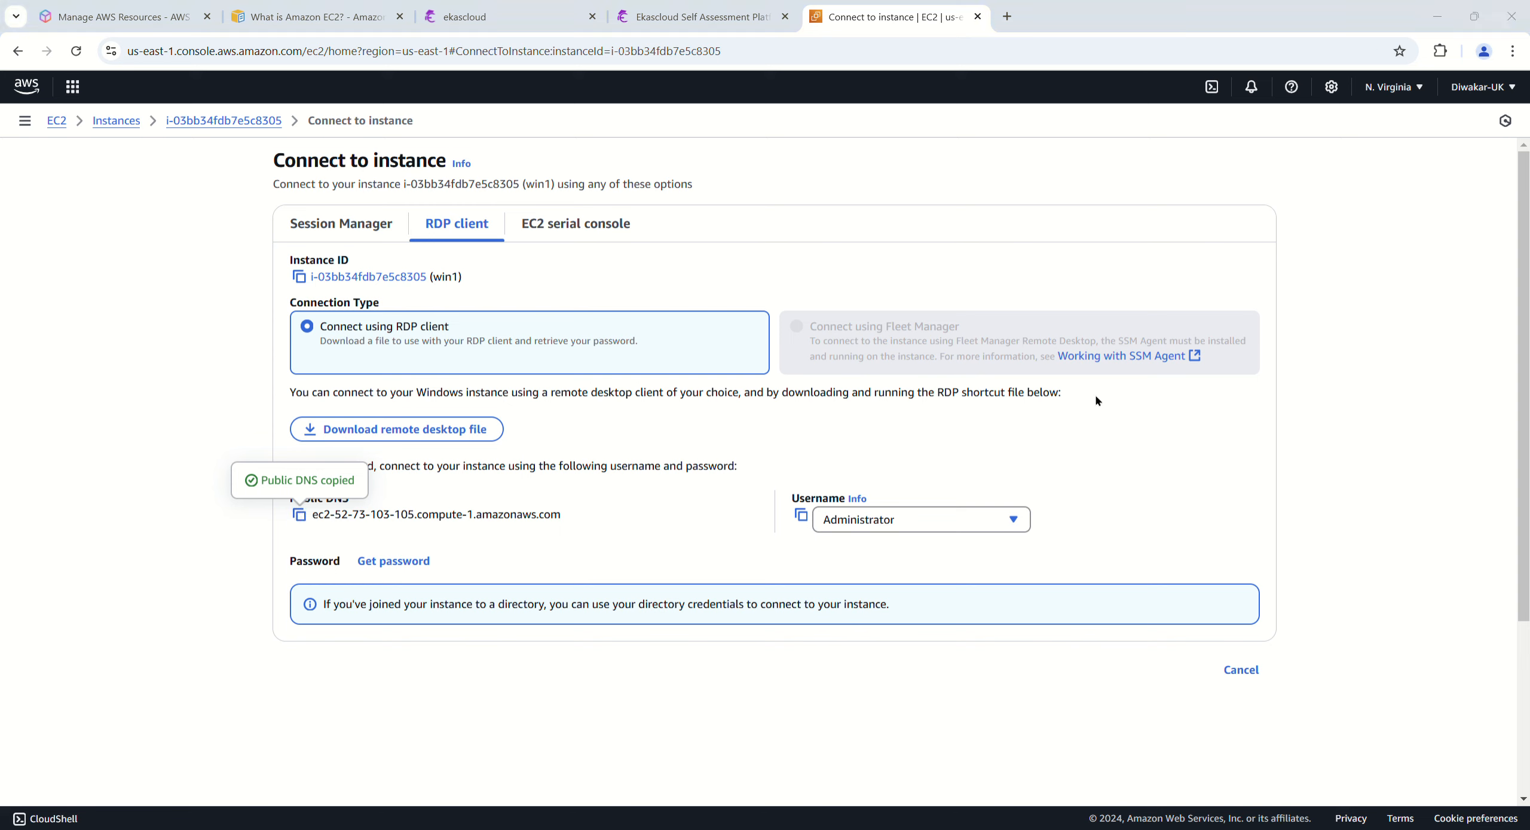
pyautogui.click(801, 515)
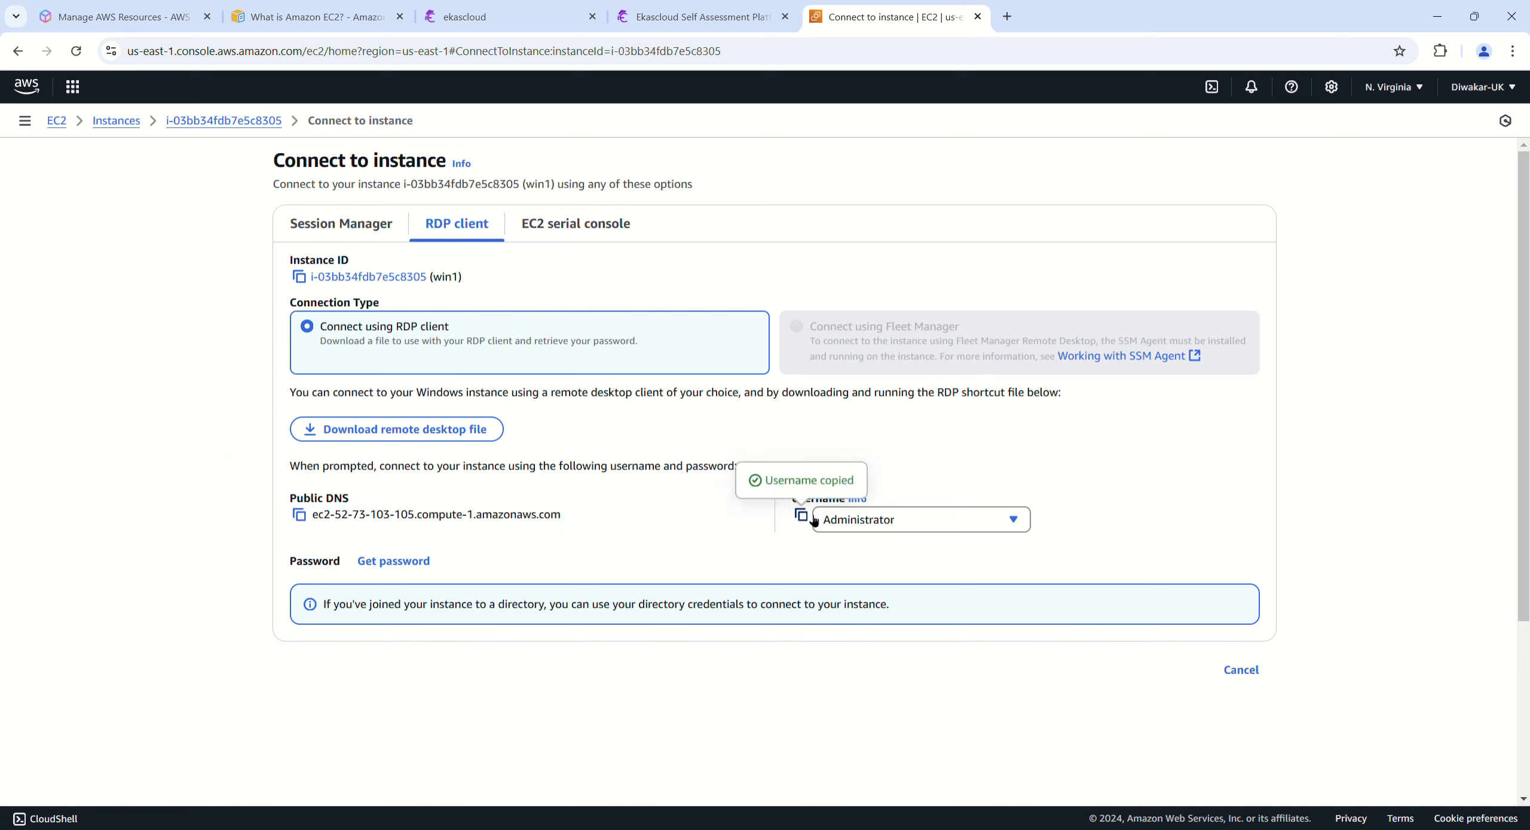